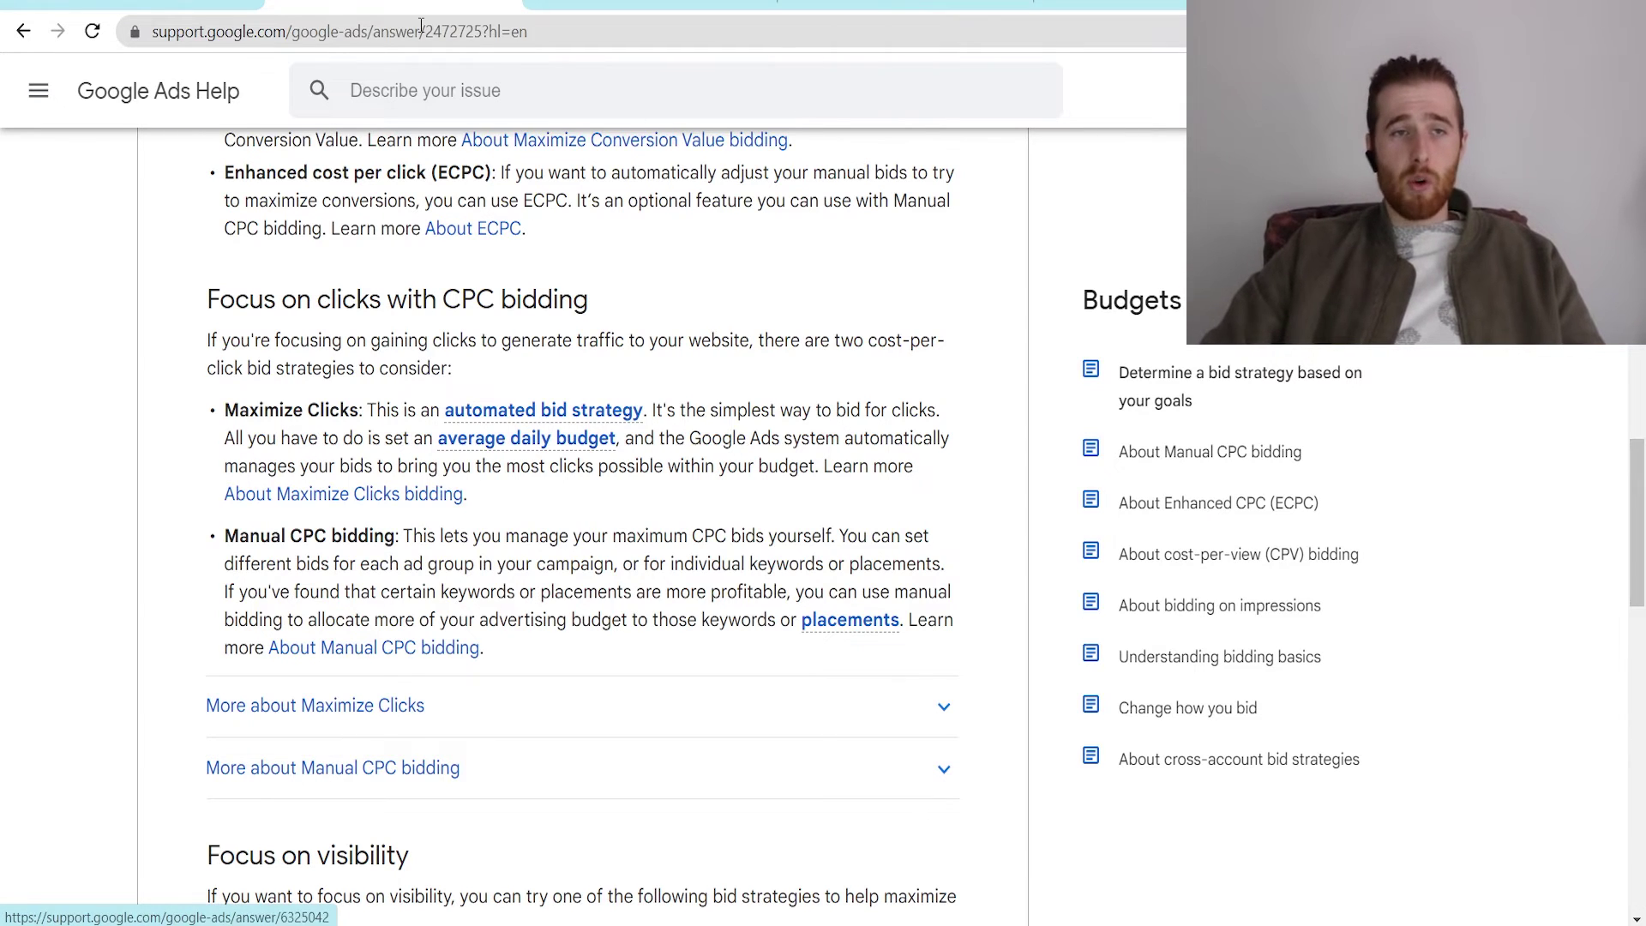
# - Switch from the CPC bidding help article to the Google Ads tab
pyautogui.hotkey('ctrl', 'shift', 'Tab')
# - Open the campaign settings list and select the Leads-Search-13 campaign
pyautogui.click(367, 619)
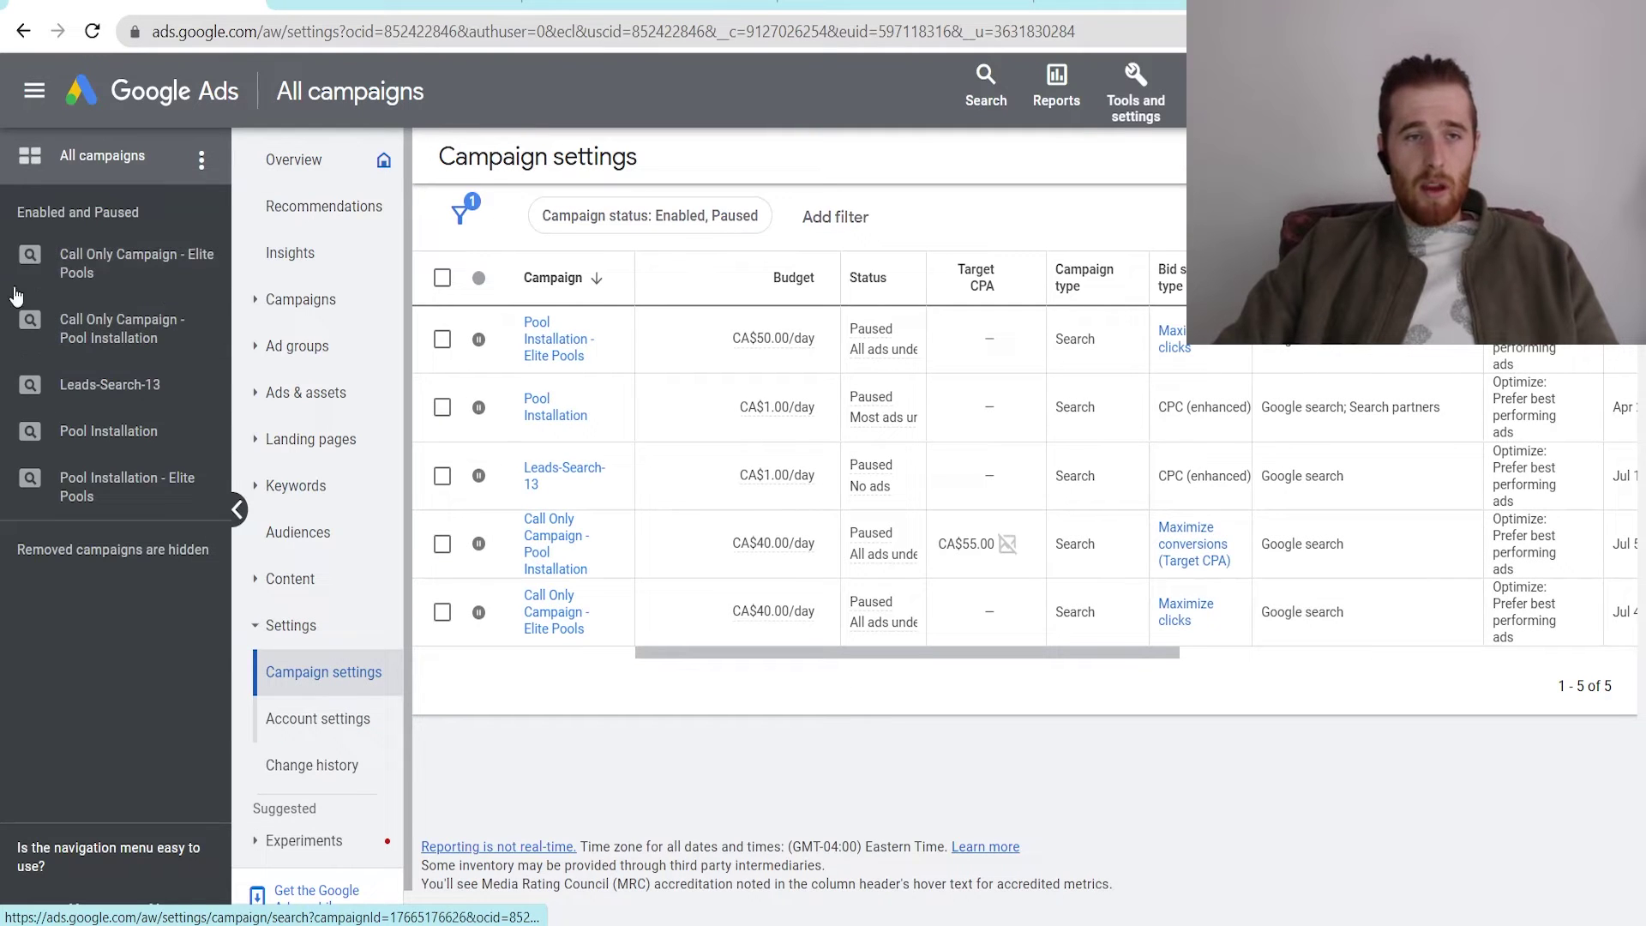
pyautogui.click(144, 405)
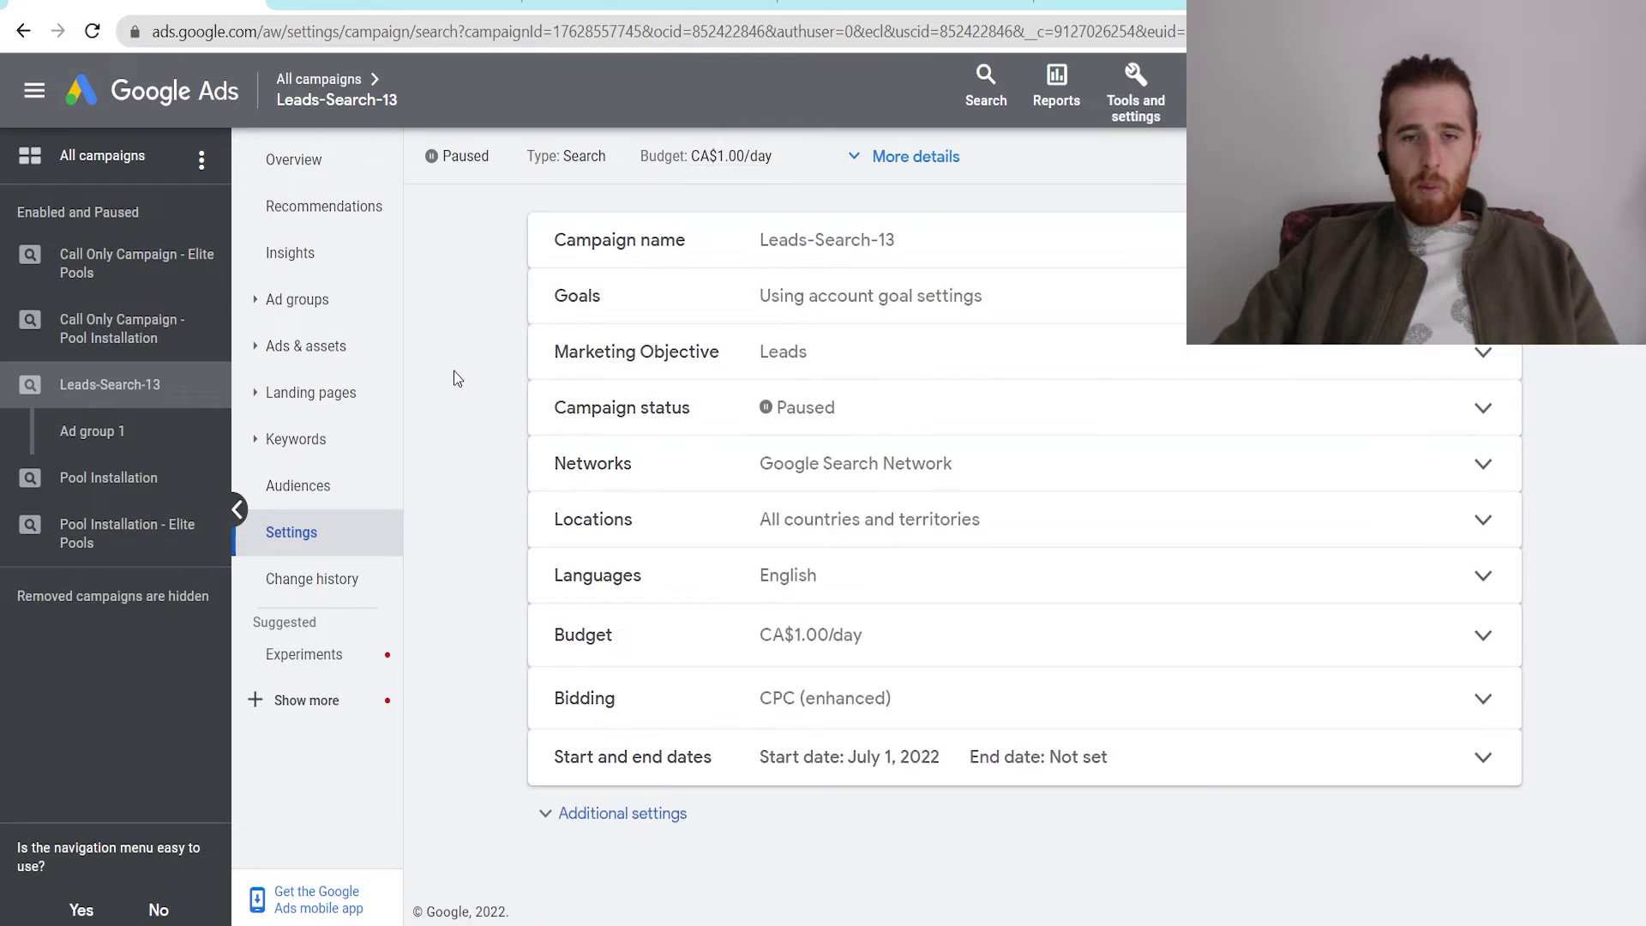
# - Change Leads-Search-13 bidding from Manual CPC to Maximize clicks with a CA$15 max CPC limit, and save
pyautogui.click(604, 695)
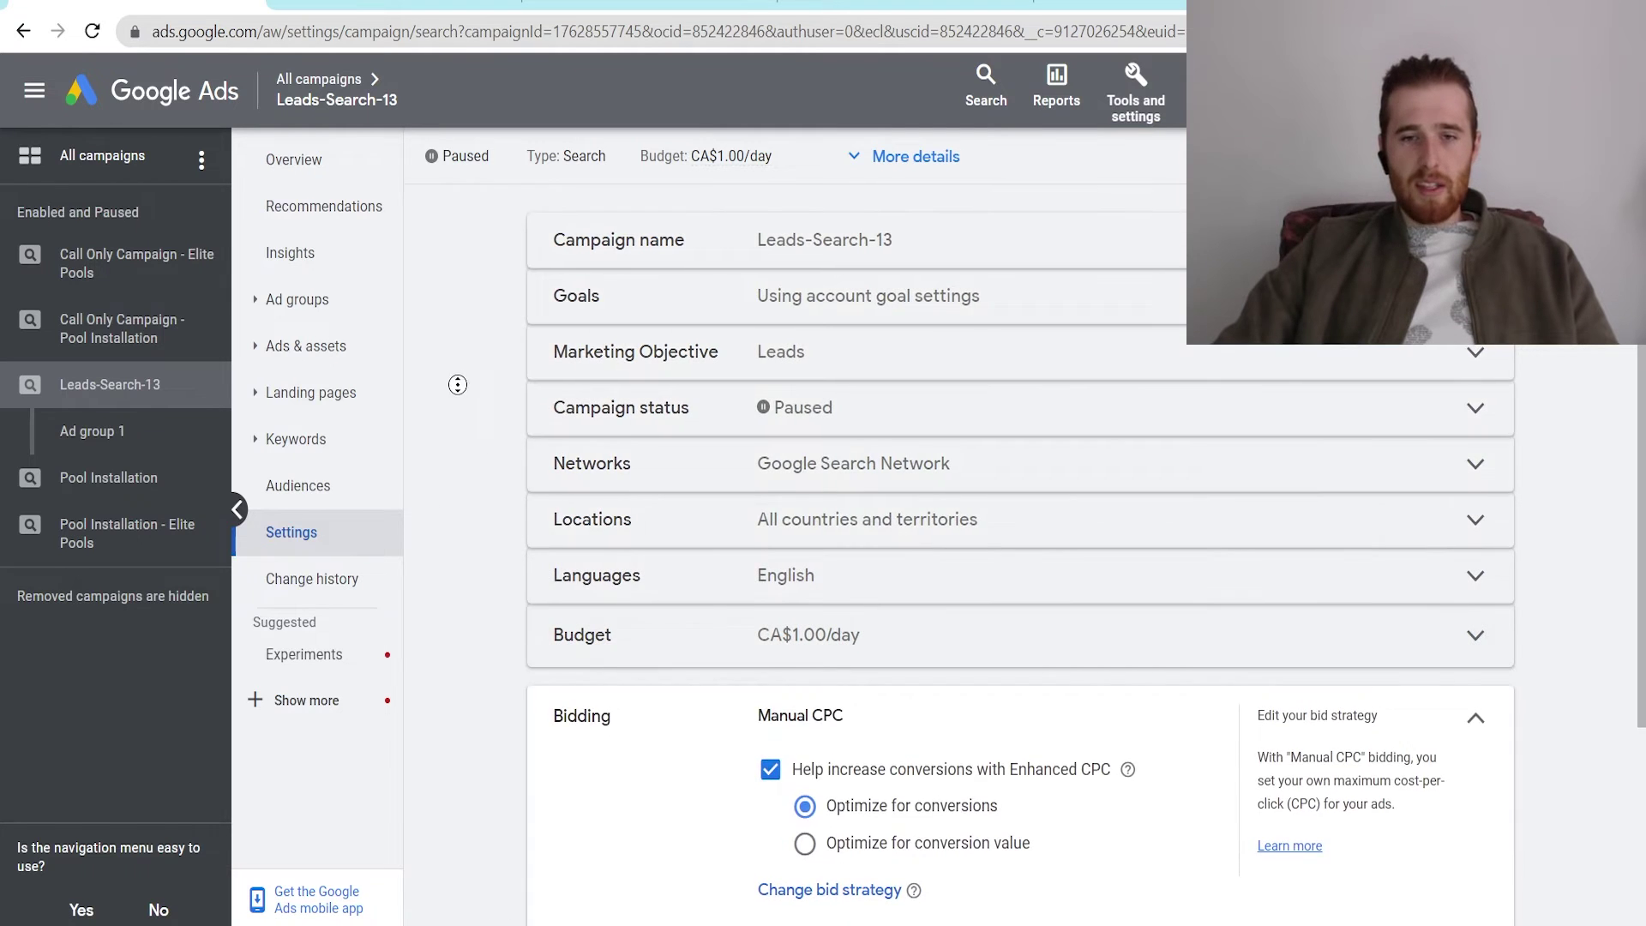
pyautogui.scroll(-1, 477, 452)
pyautogui.click(857, 727)
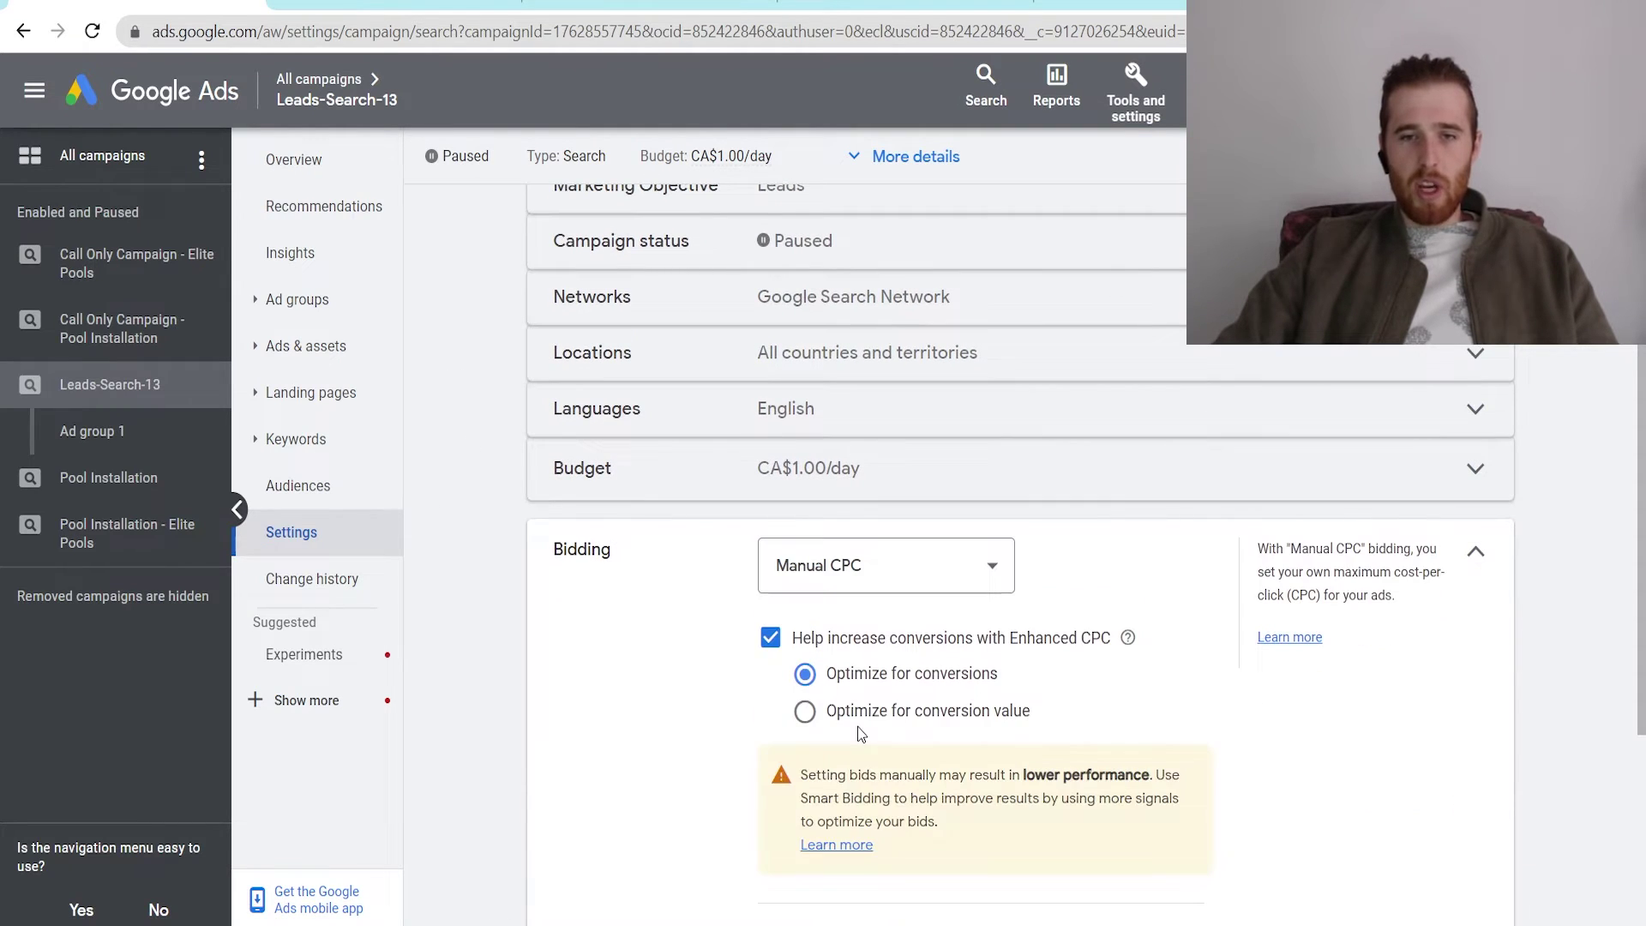
pyautogui.click(879, 592)
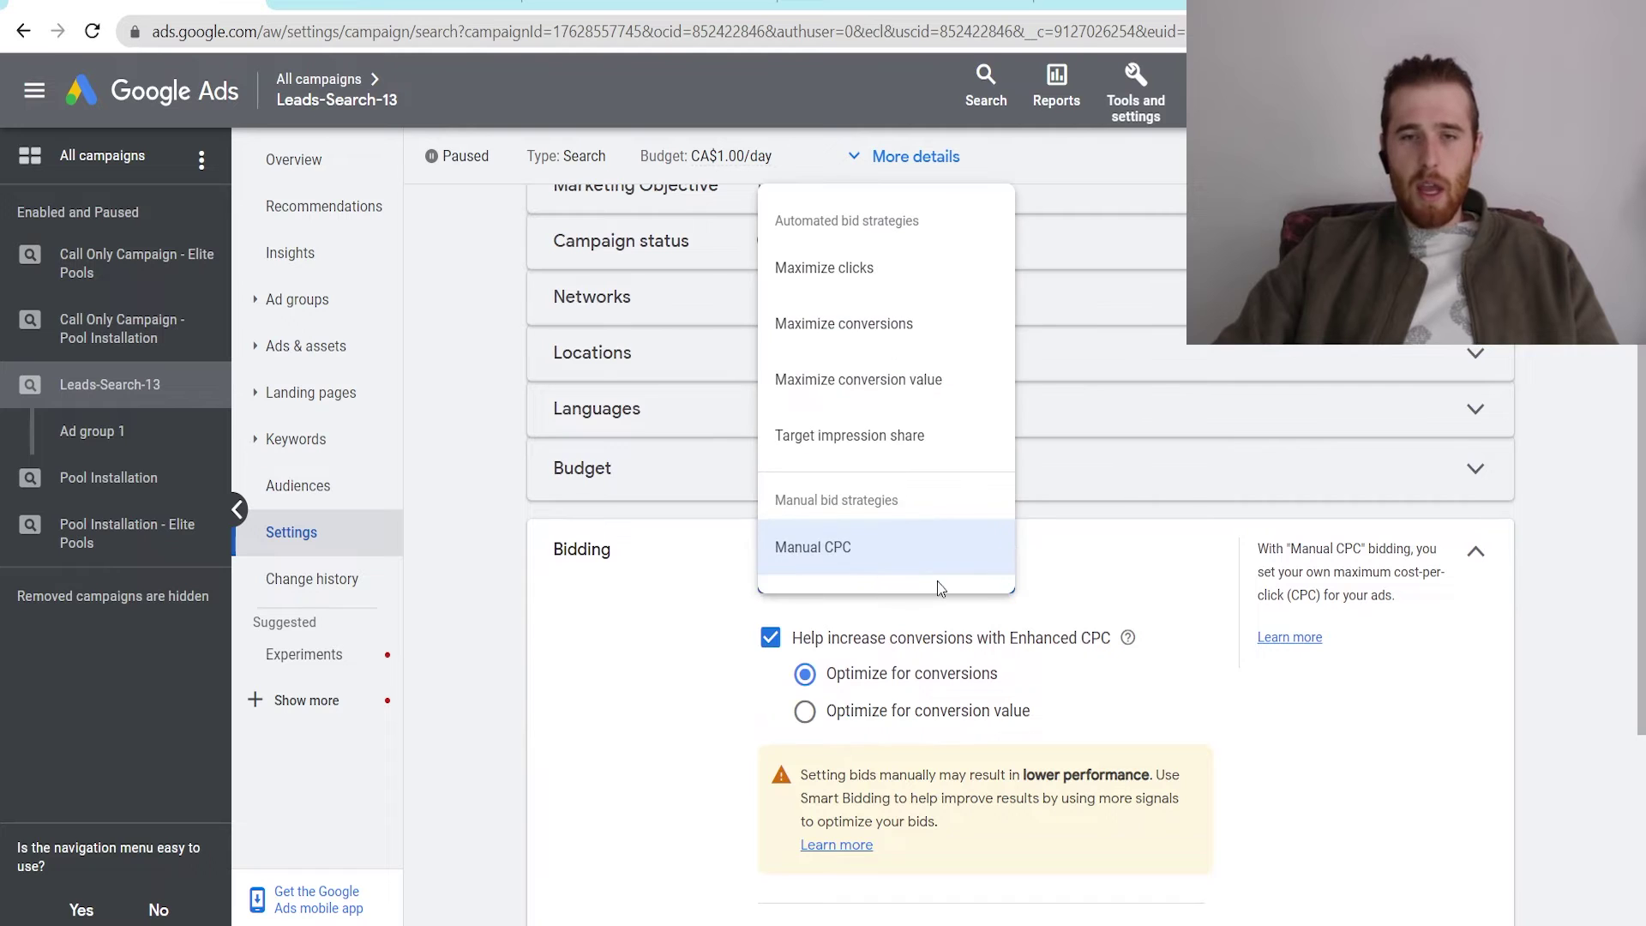
pyautogui.click(860, 279)
pyautogui.scroll(-1, 797, 600)
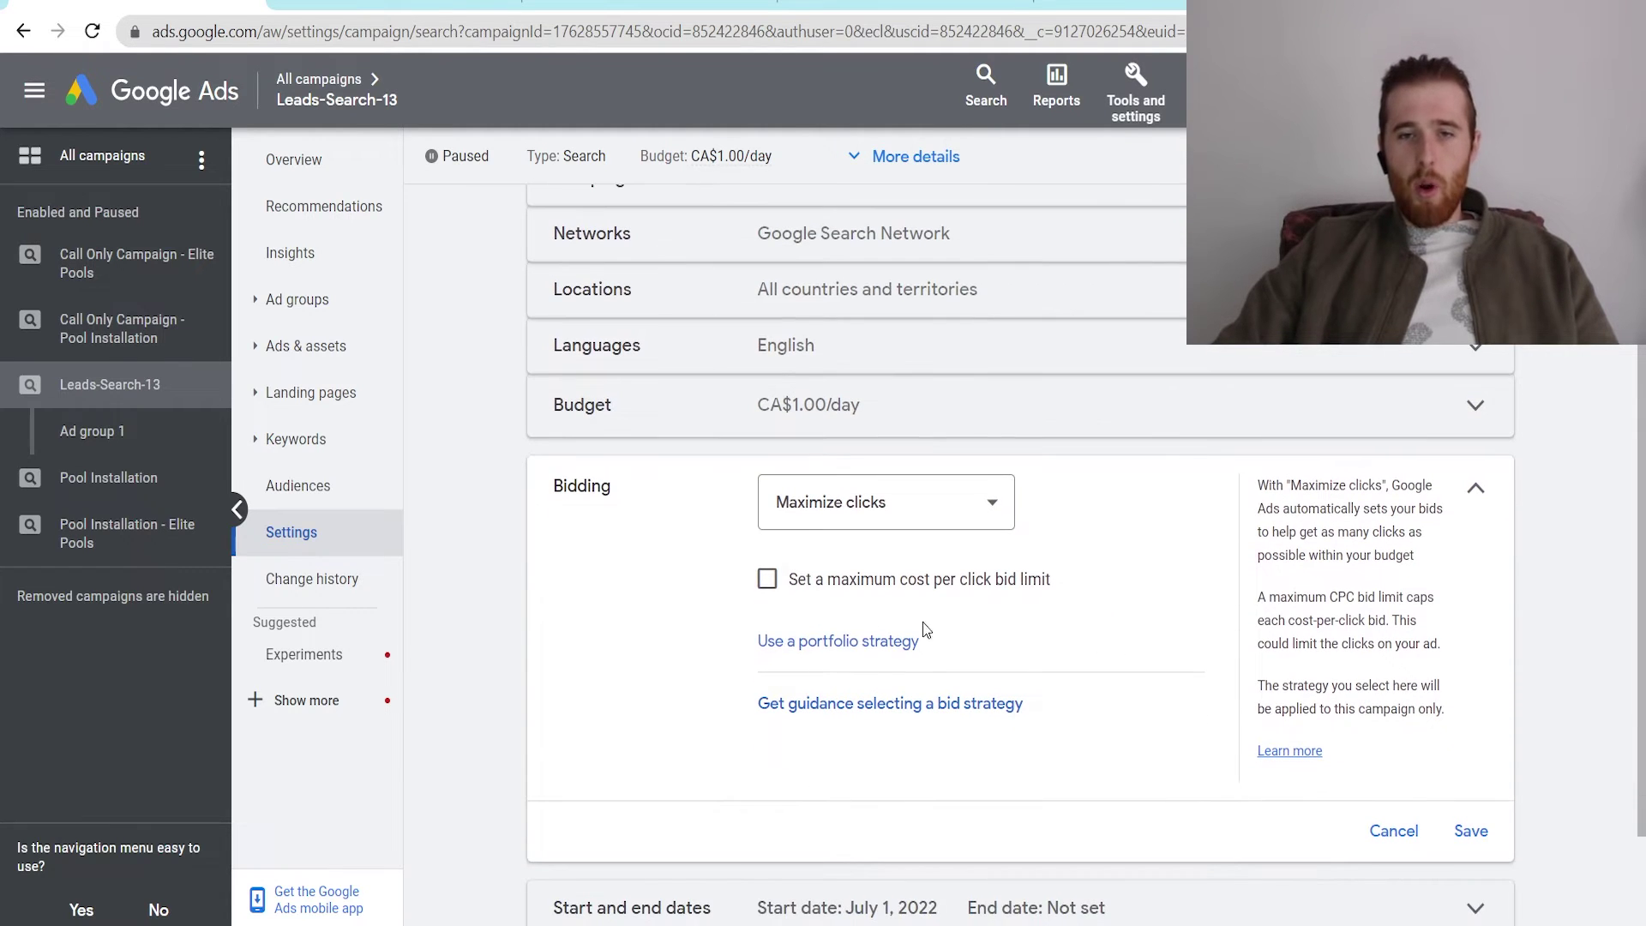
pyautogui.click(796, 589)
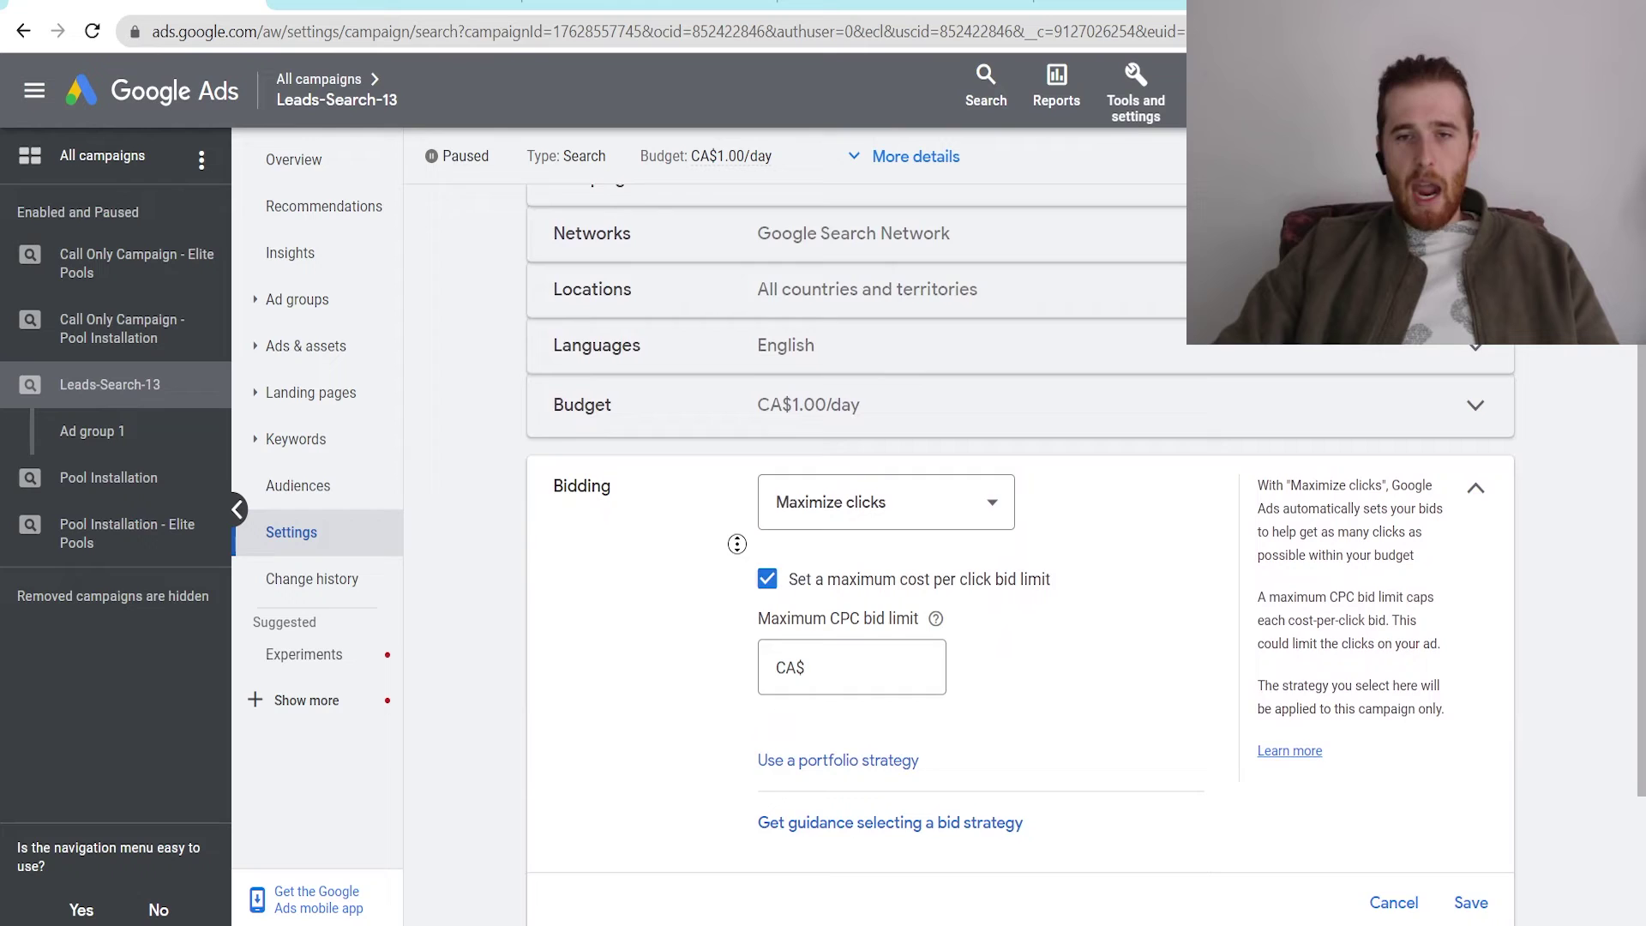
pyautogui.scroll(-1, 738, 544)
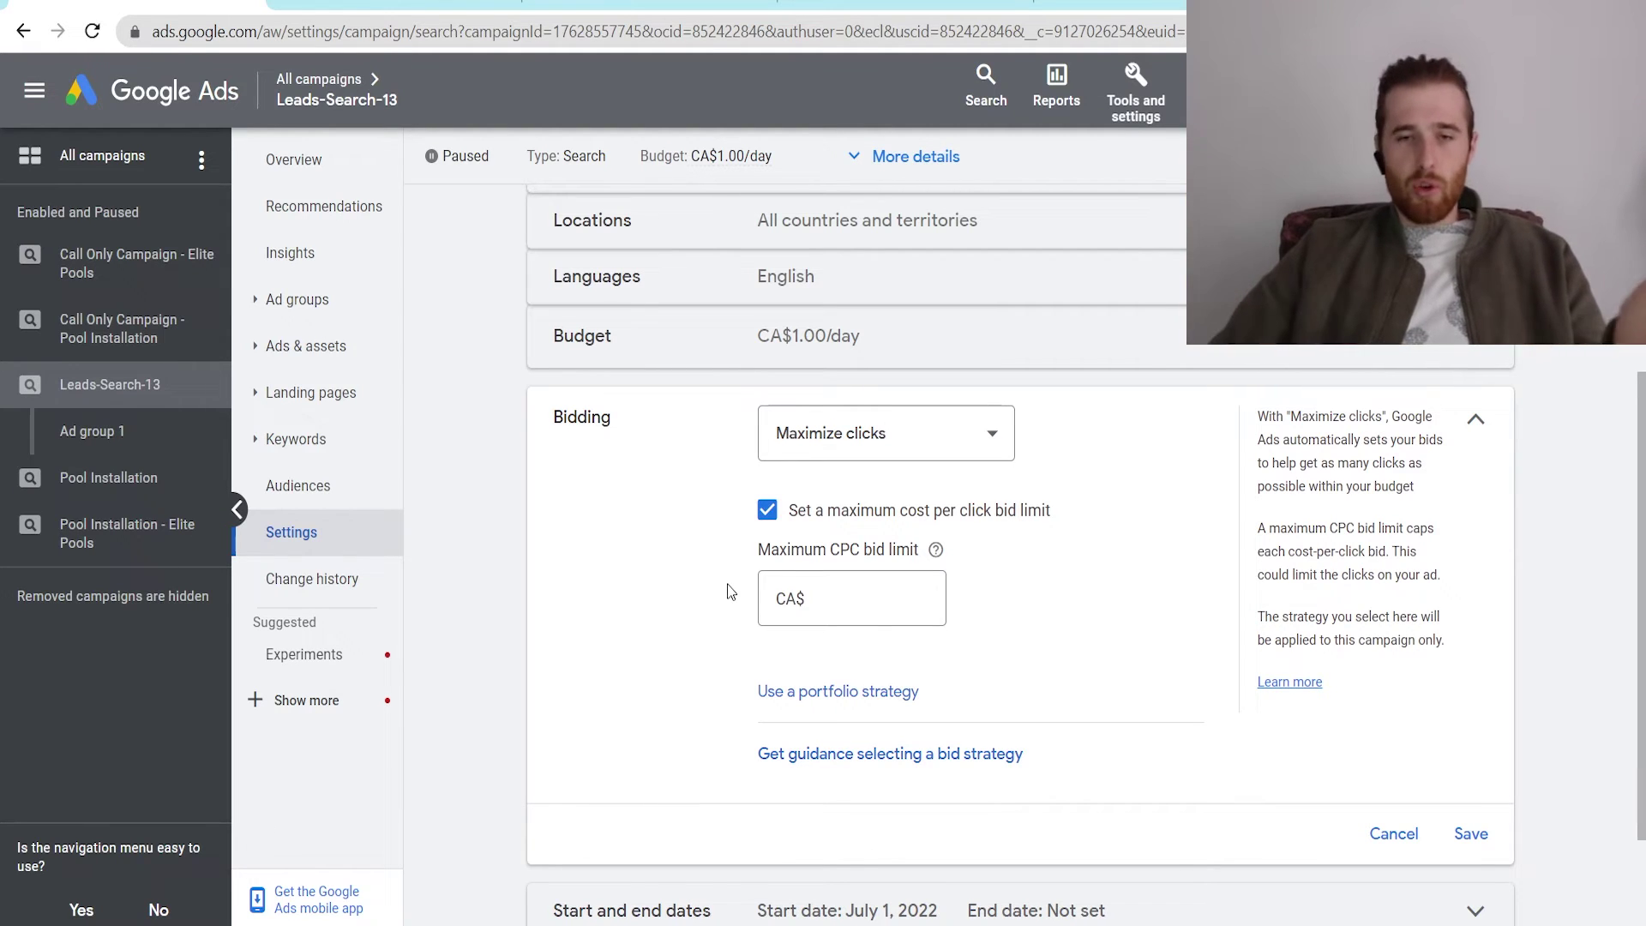
pyautogui.click(867, 598)
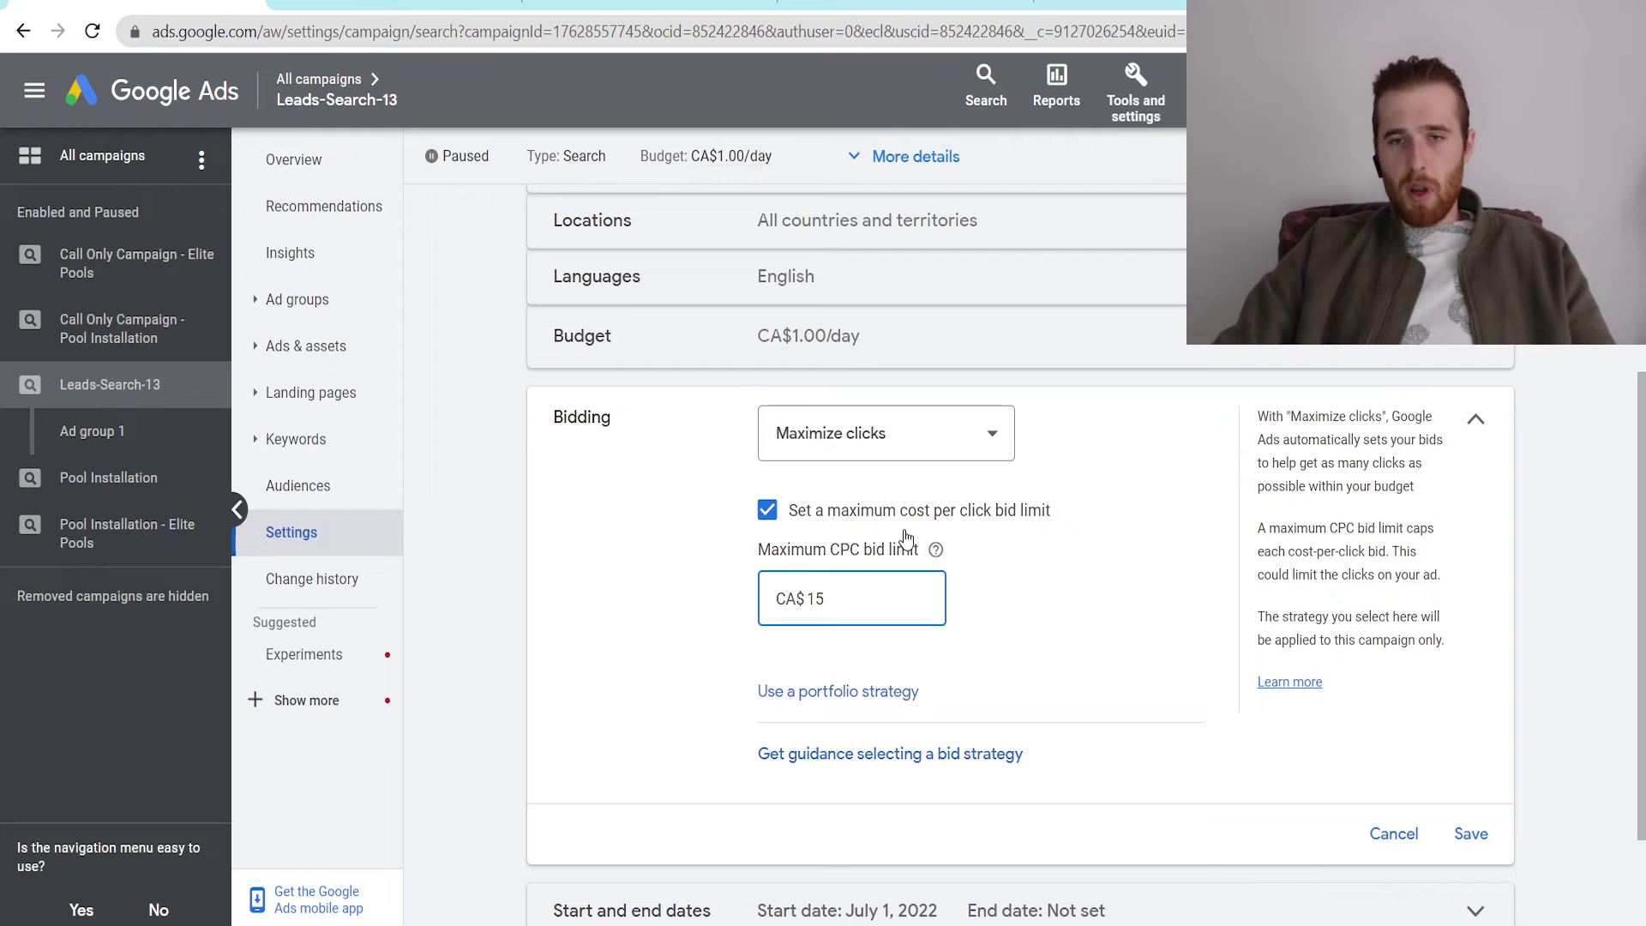
pyautogui.click(1470, 835)
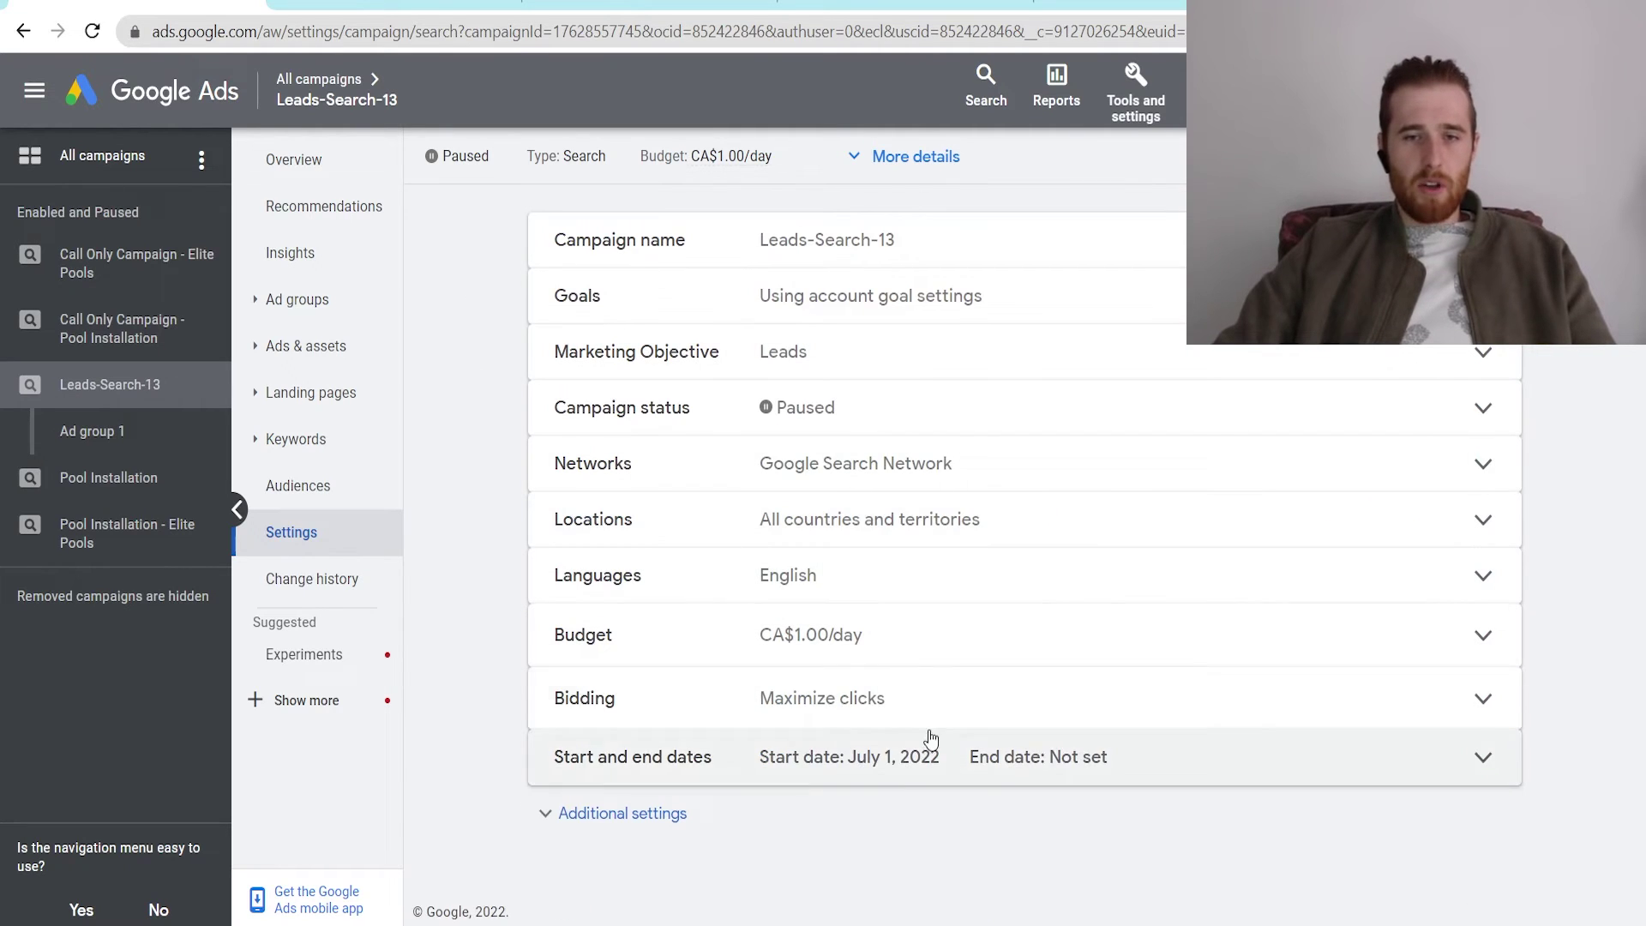
# - Pick Manual CPC directly as Leads-Search-13's bid strategy, leave Enhanced CPC off, and save
pyautogui.click(700, 715)
pyautogui.middleClick(476, 514)
pyautogui.scroll(-3, 476, 514)
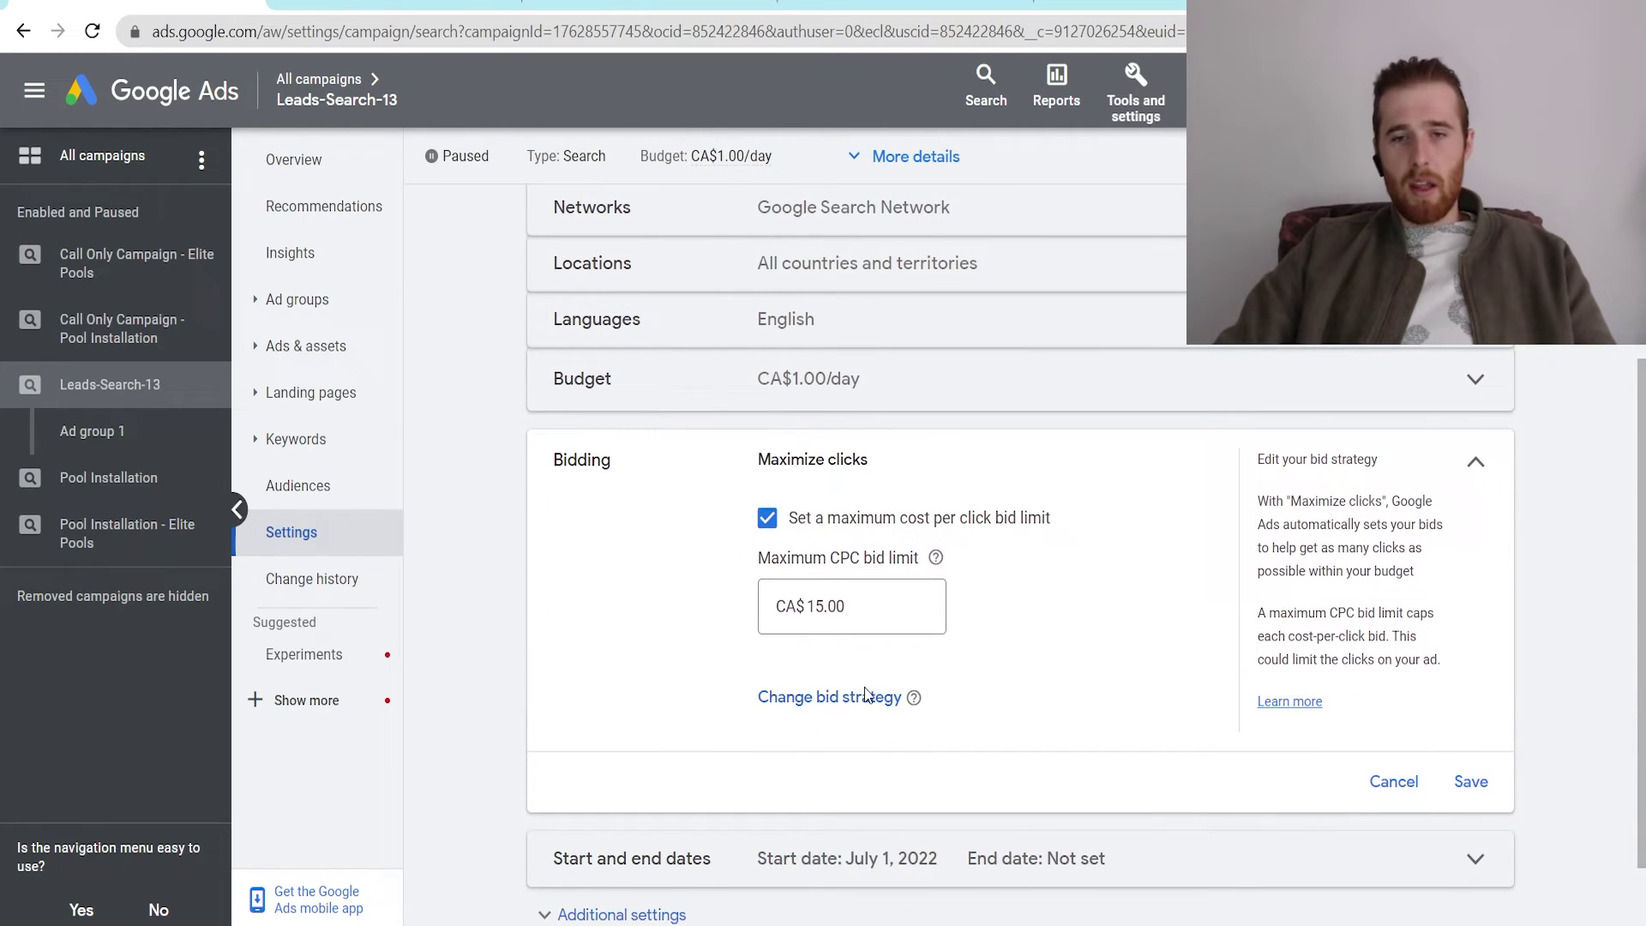
pyautogui.click(853, 706)
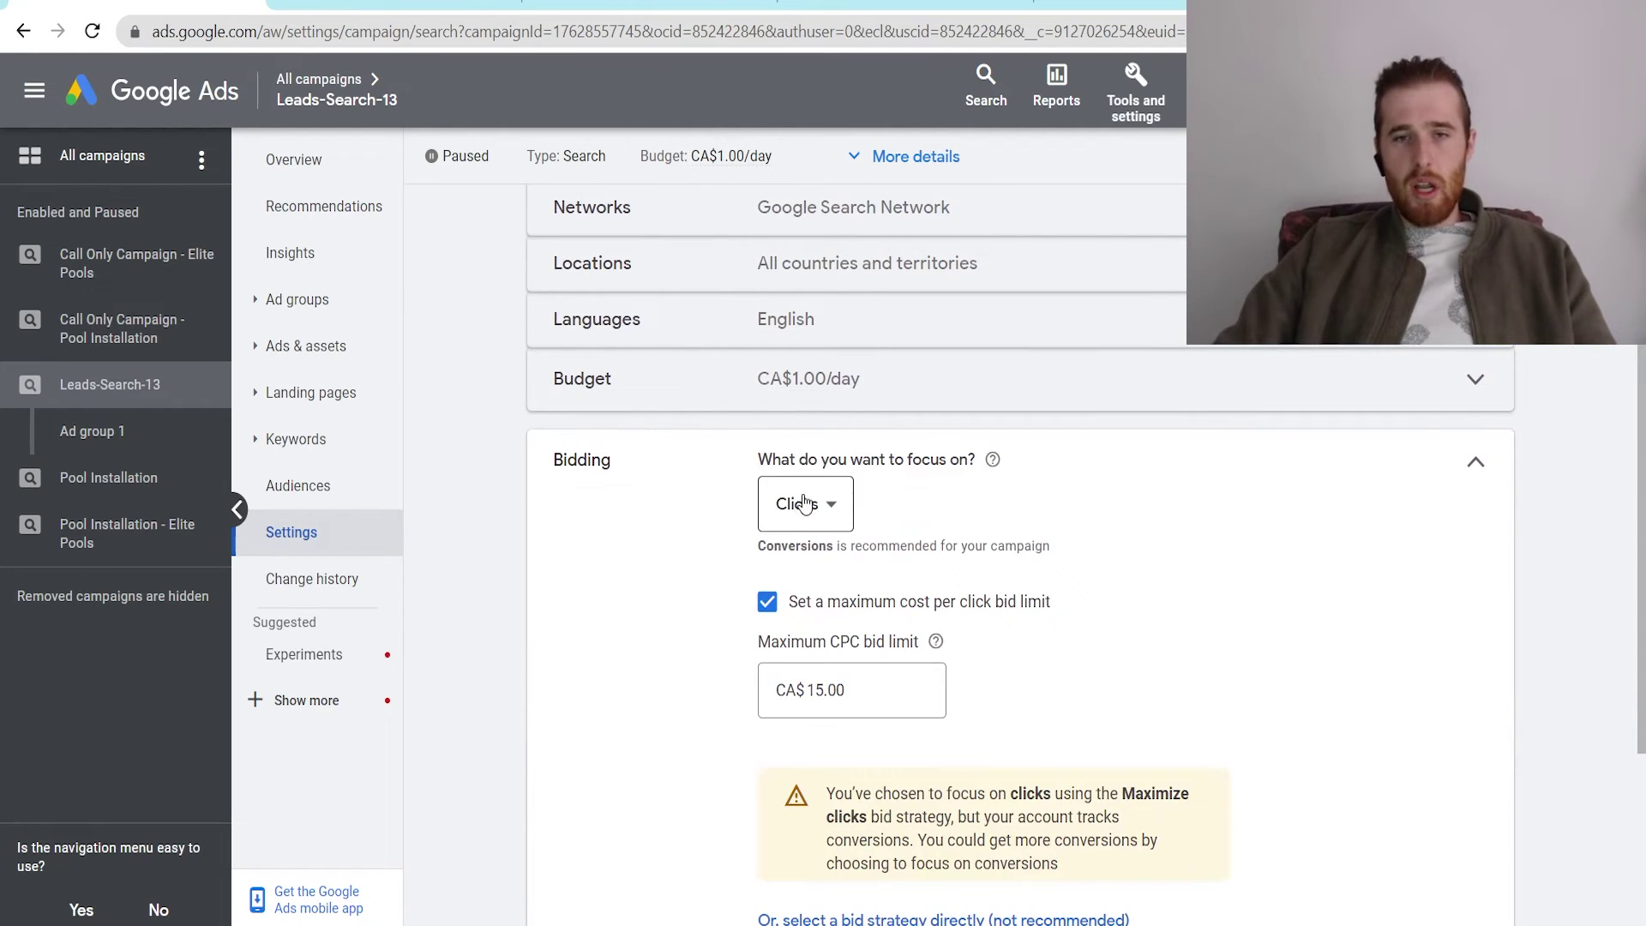
pyautogui.middleClick(639, 566)
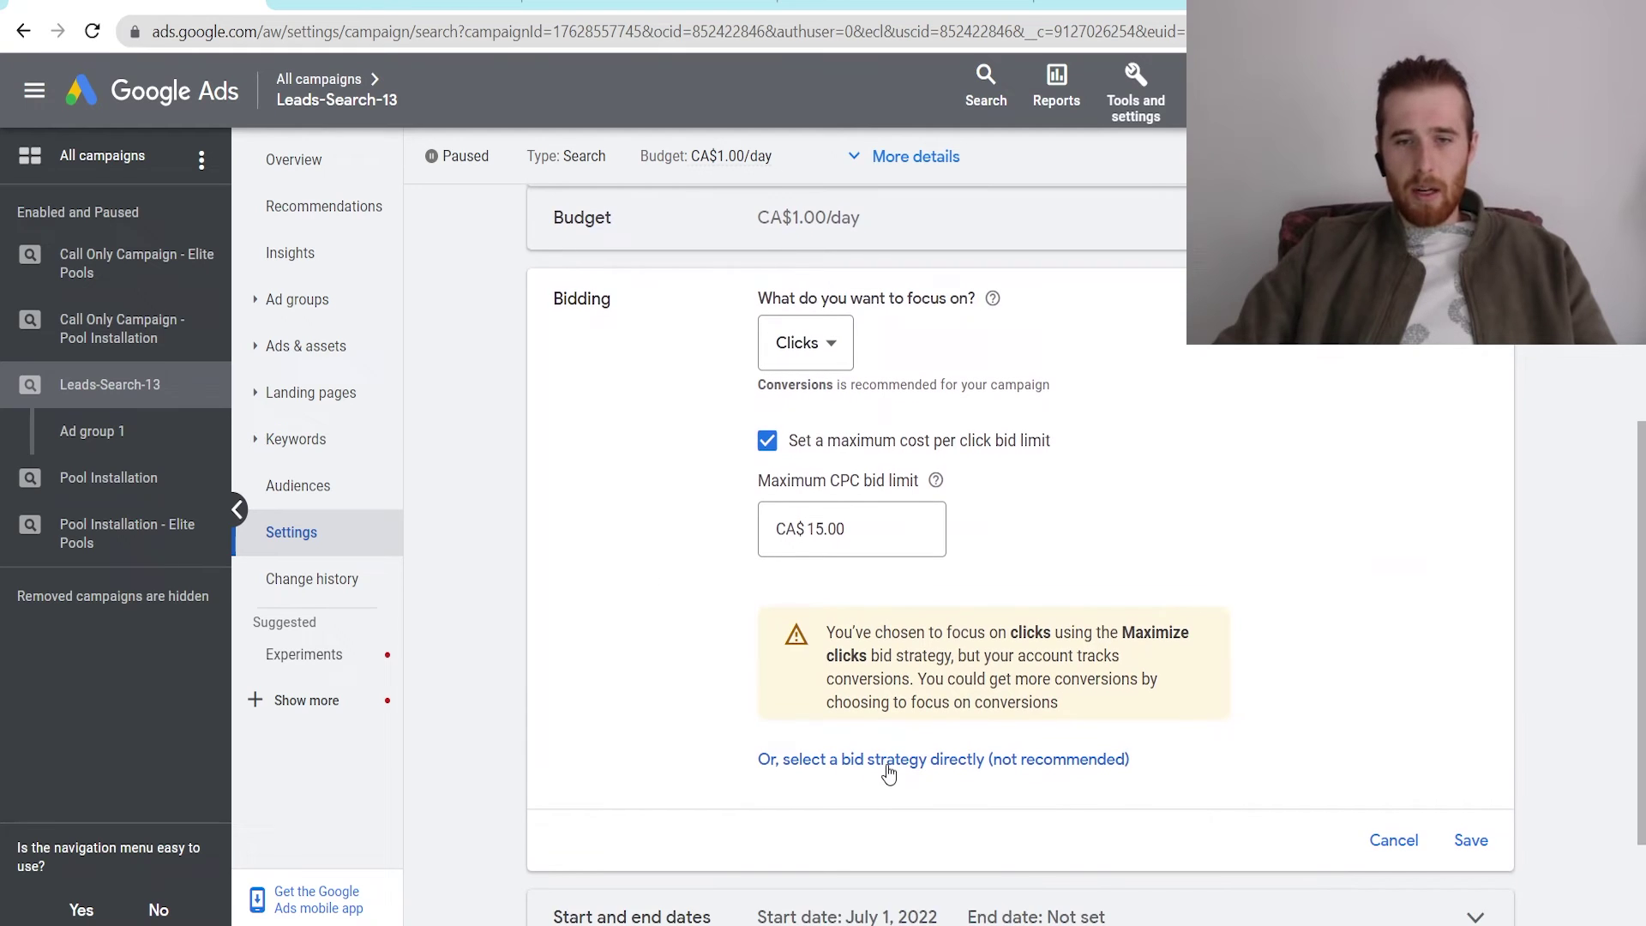
pyautogui.click(974, 762)
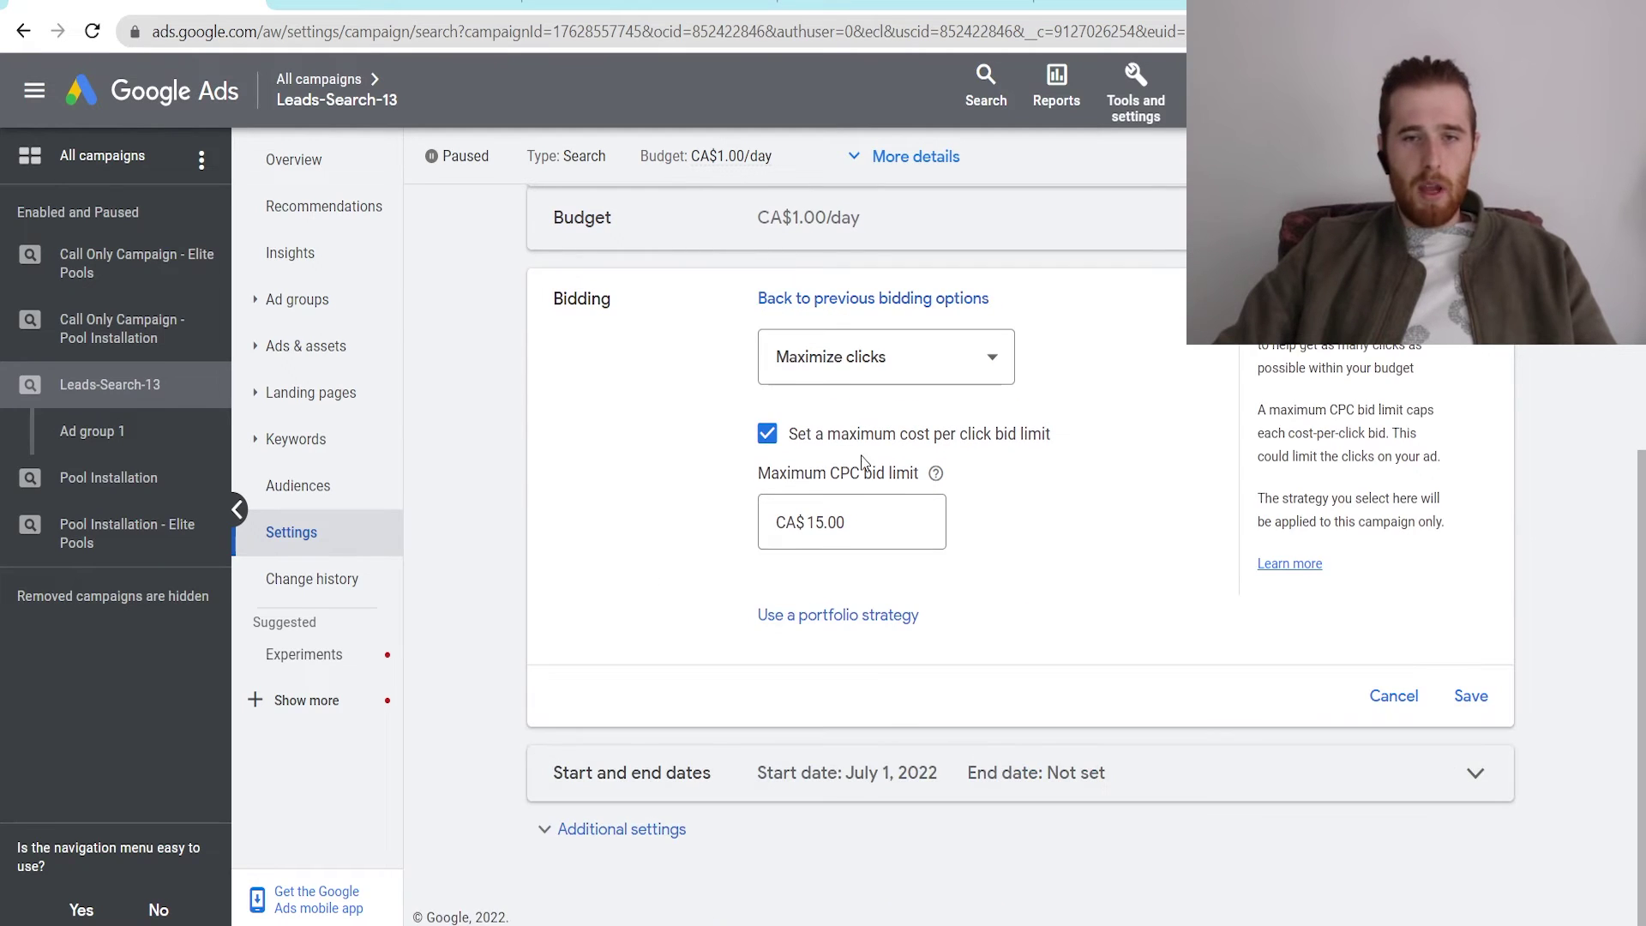
pyautogui.click(861, 364)
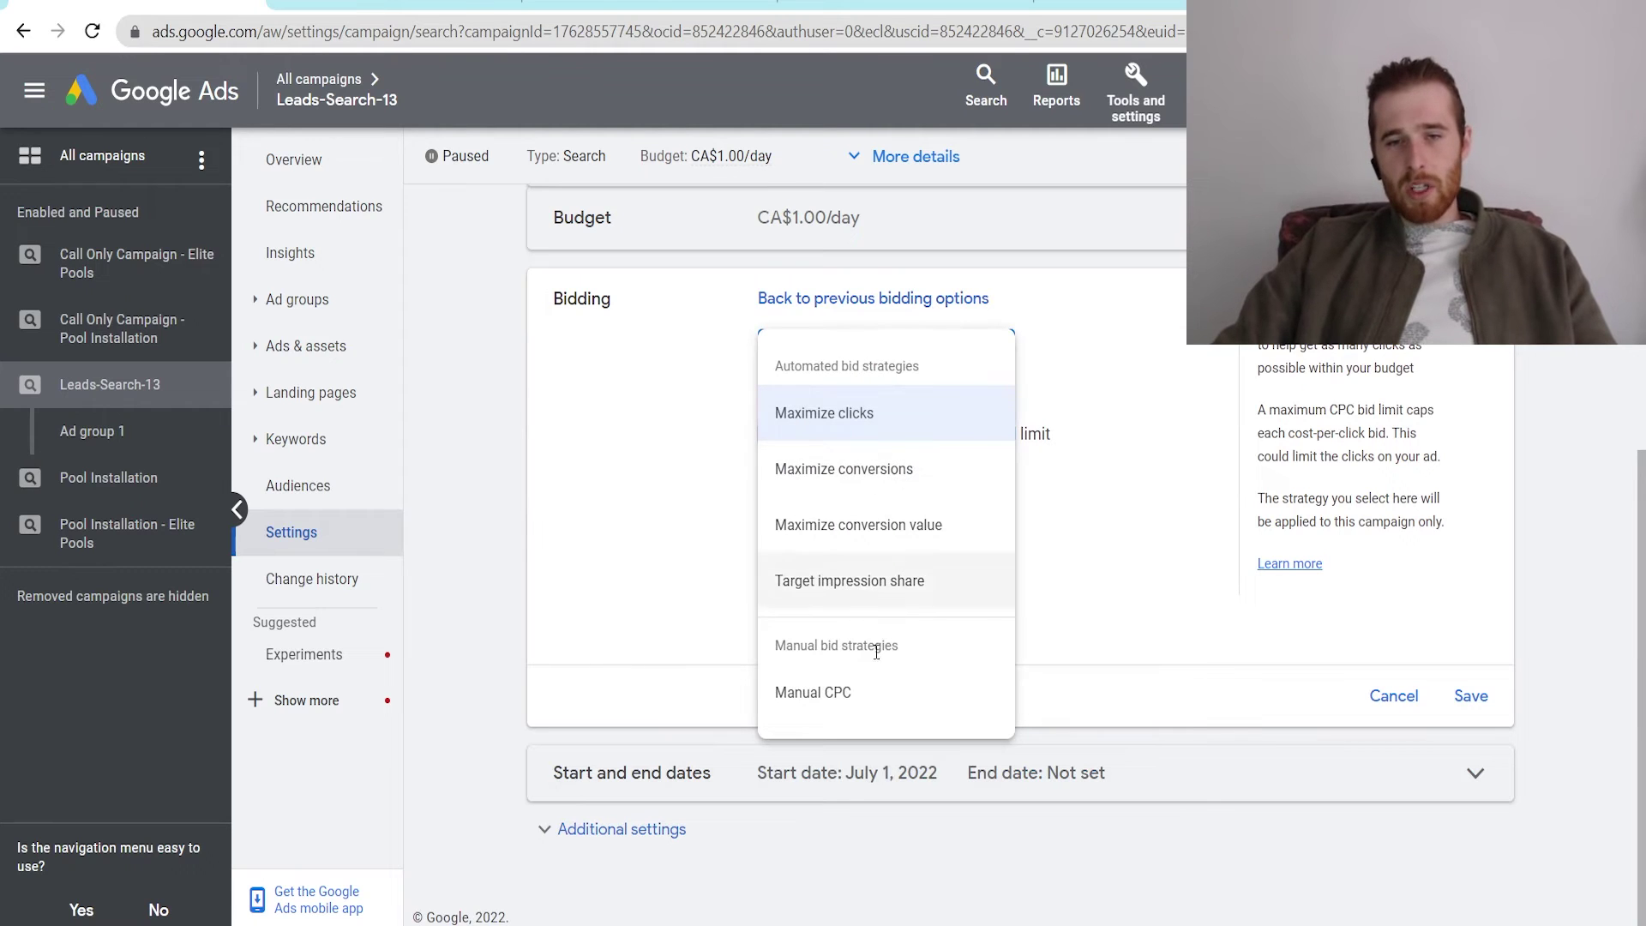
pyautogui.click(812, 705)
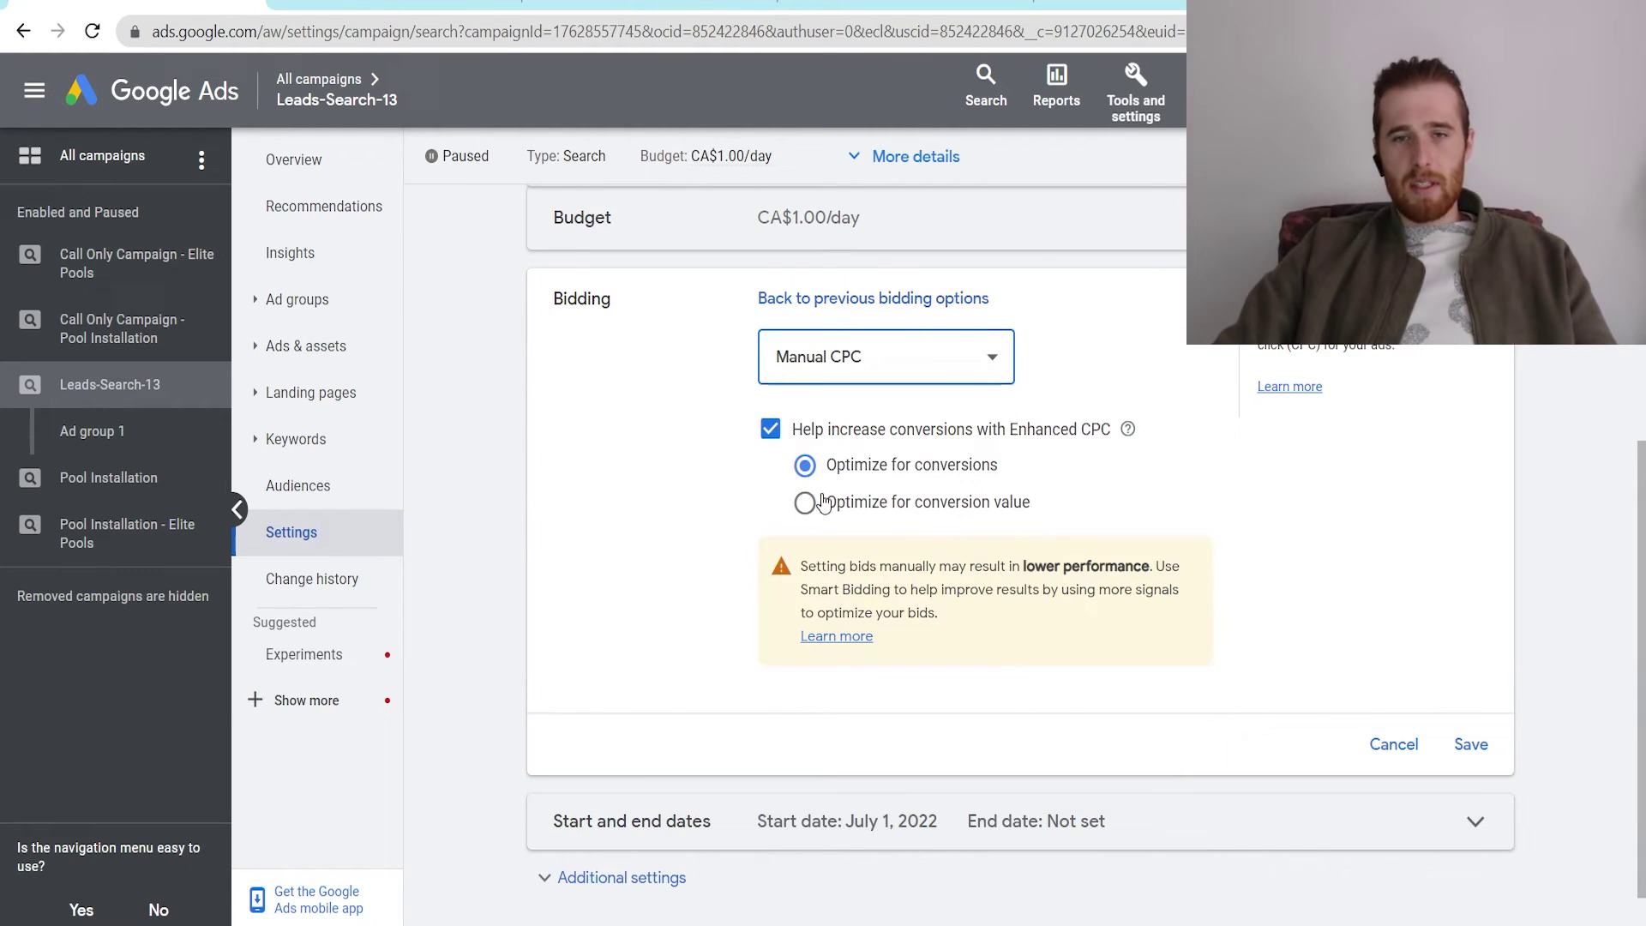
pyautogui.click(768, 433)
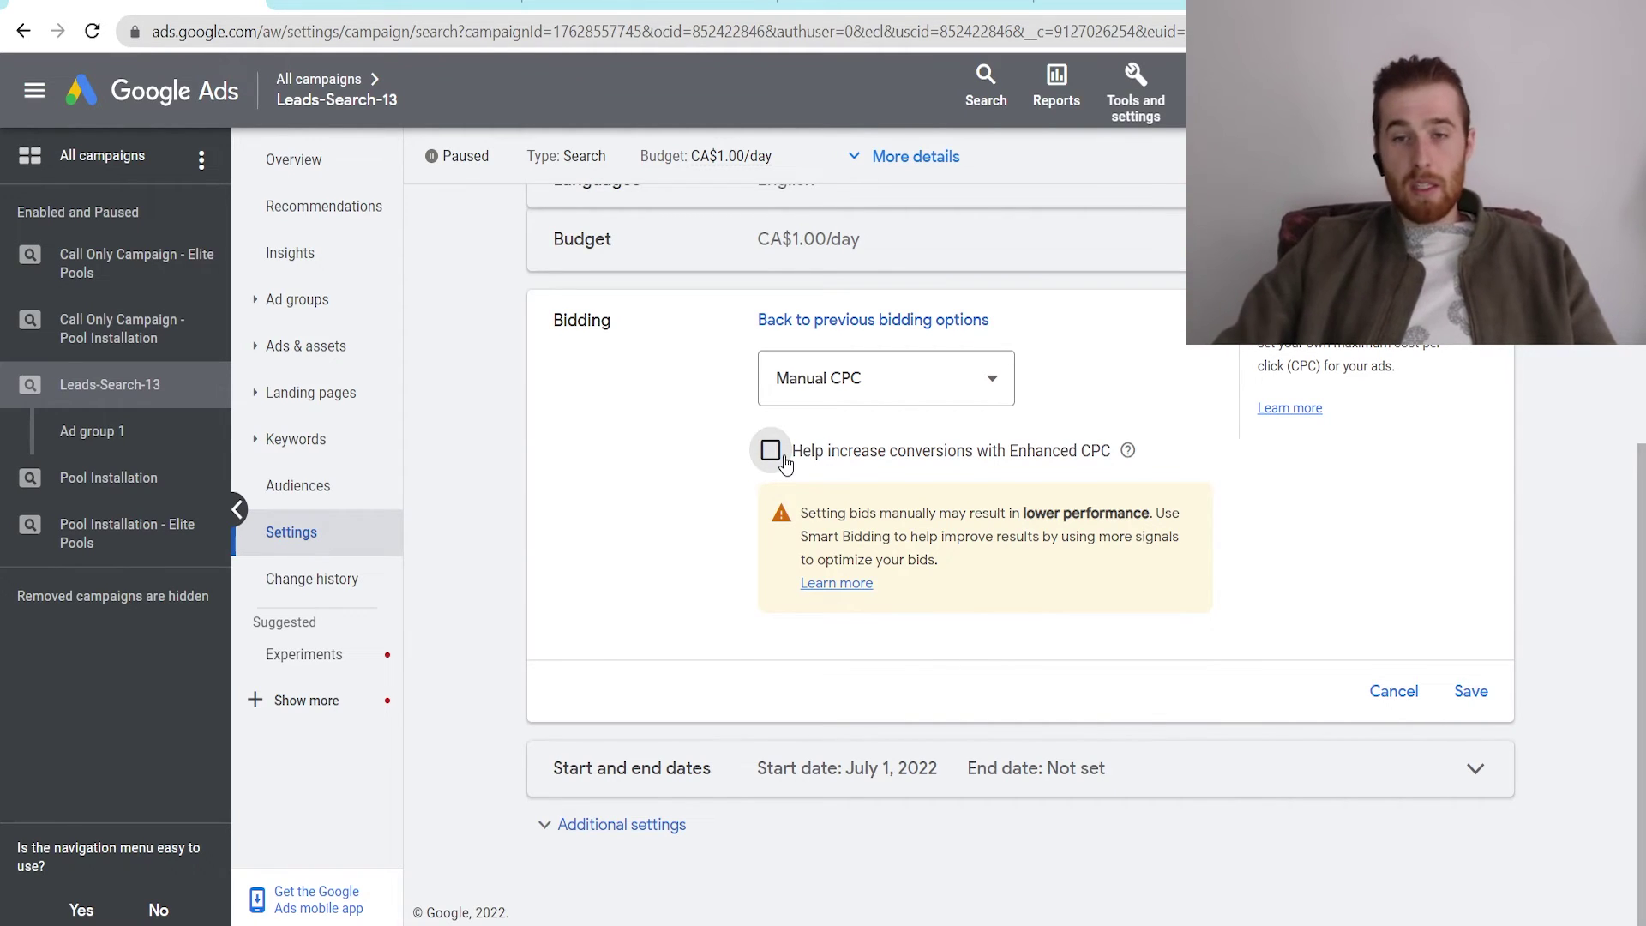
pyautogui.click(782, 457)
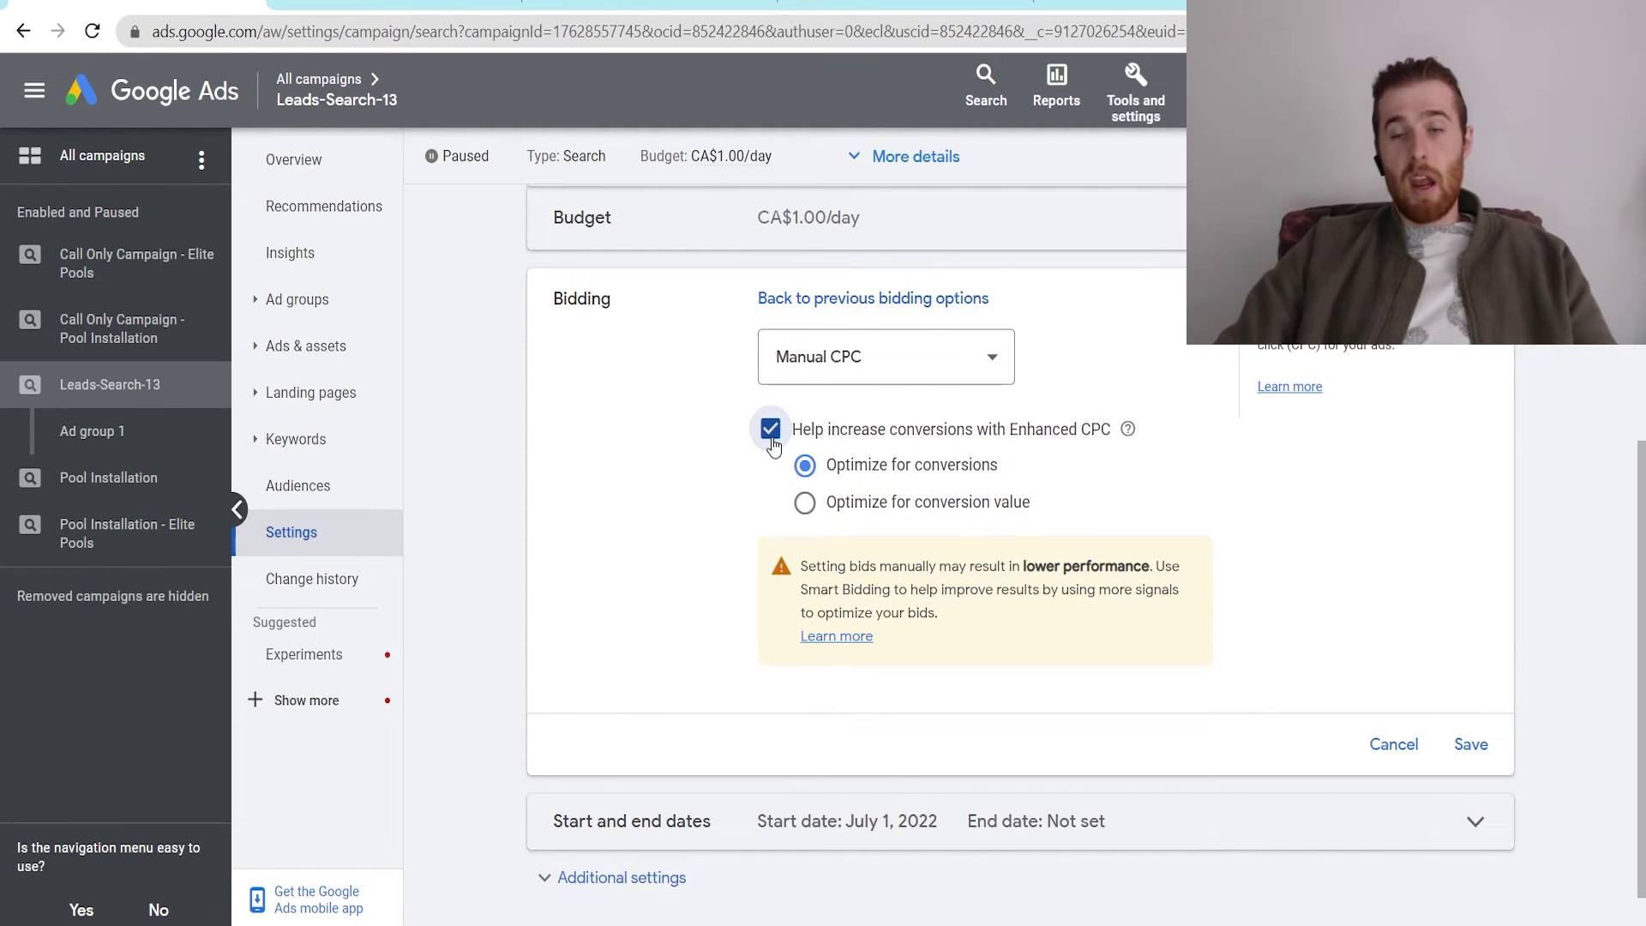
pyautogui.click(772, 441)
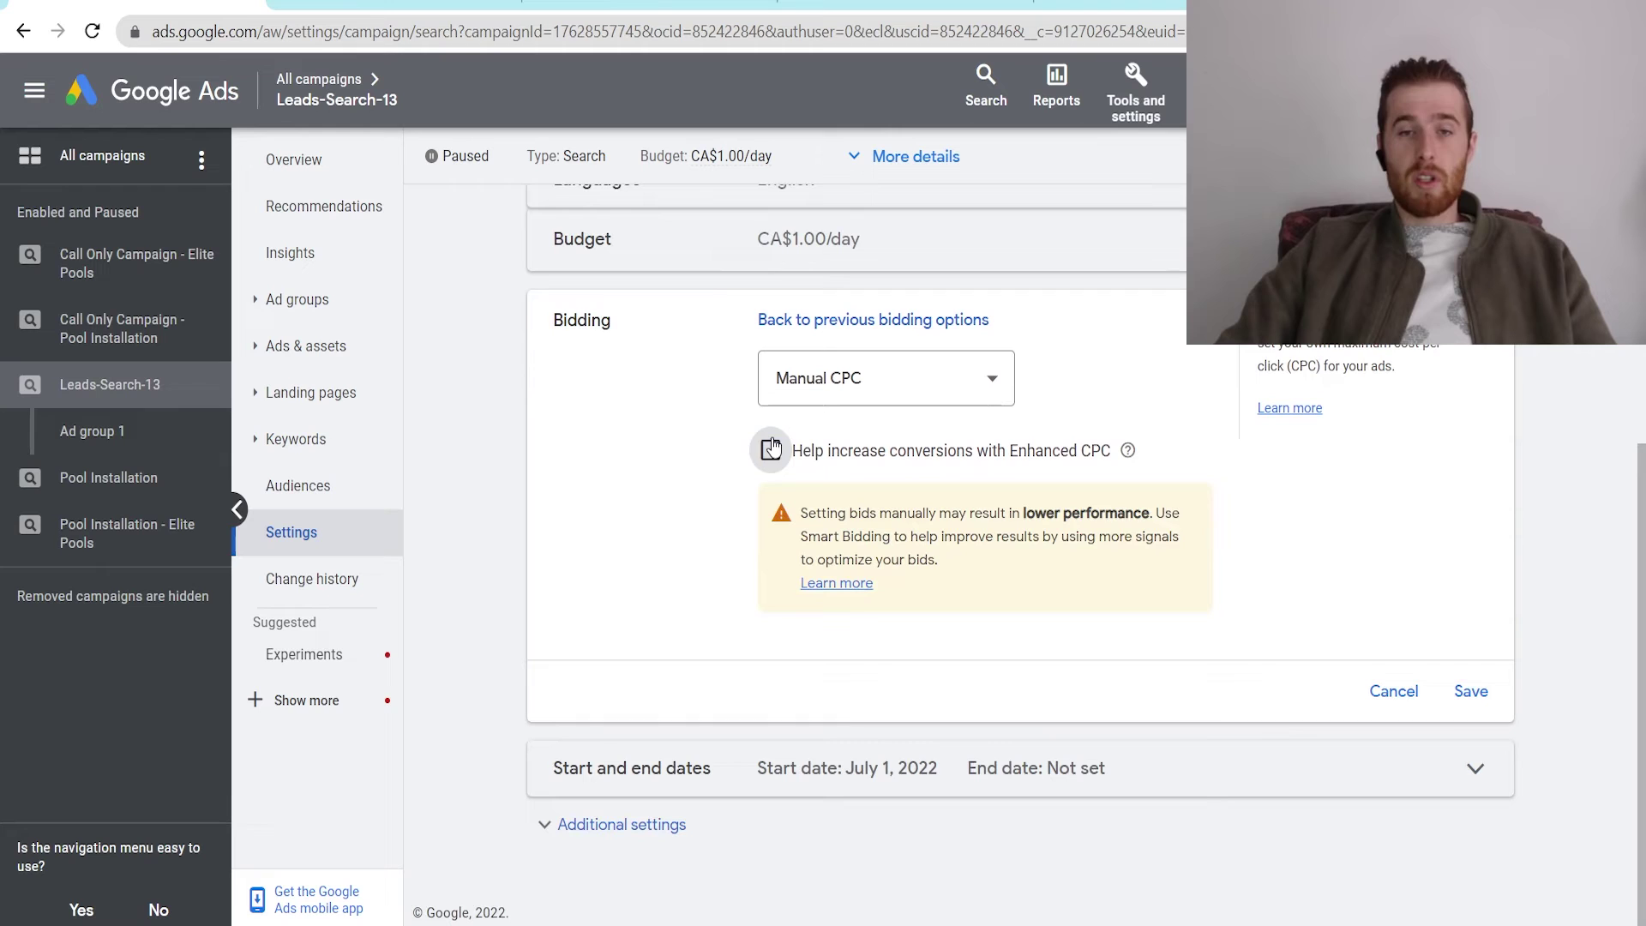
pyautogui.click(1488, 699)
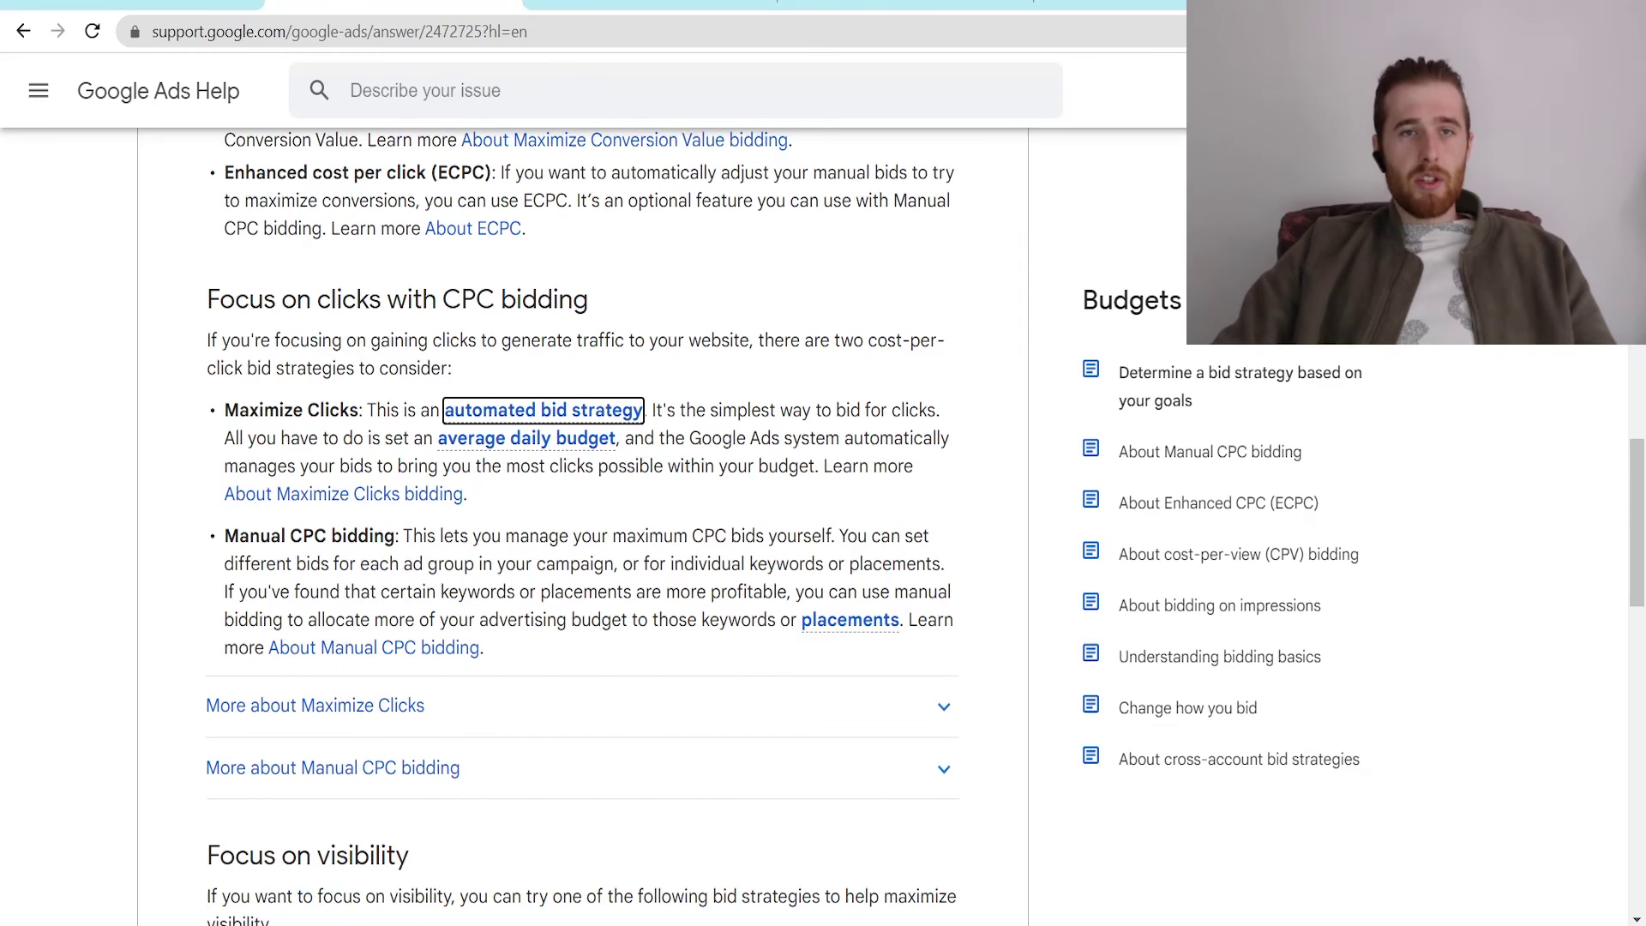
# - Bring up the Gumroad page for The Ultimate Call-Only Ads Course (2022)
pyautogui.moveTo(635, 474)
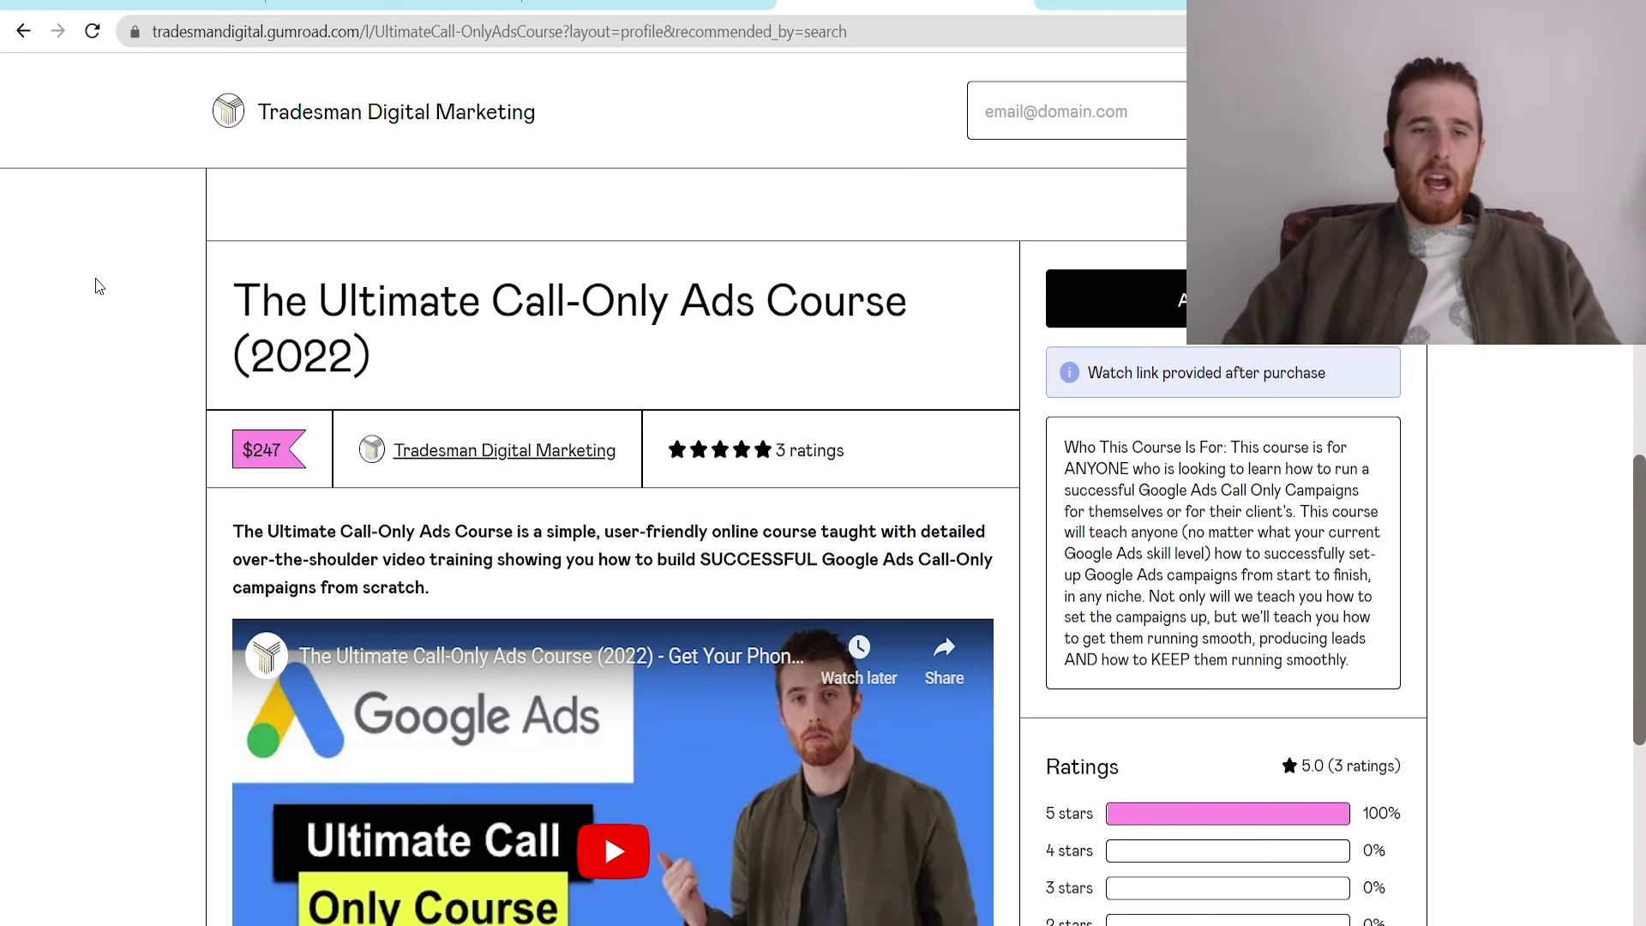
# - Look over the $247, 5.0-rated Gumroad course listing, then switch back to the first browser tab
pyautogui.scroll(-6, 1469, 591)
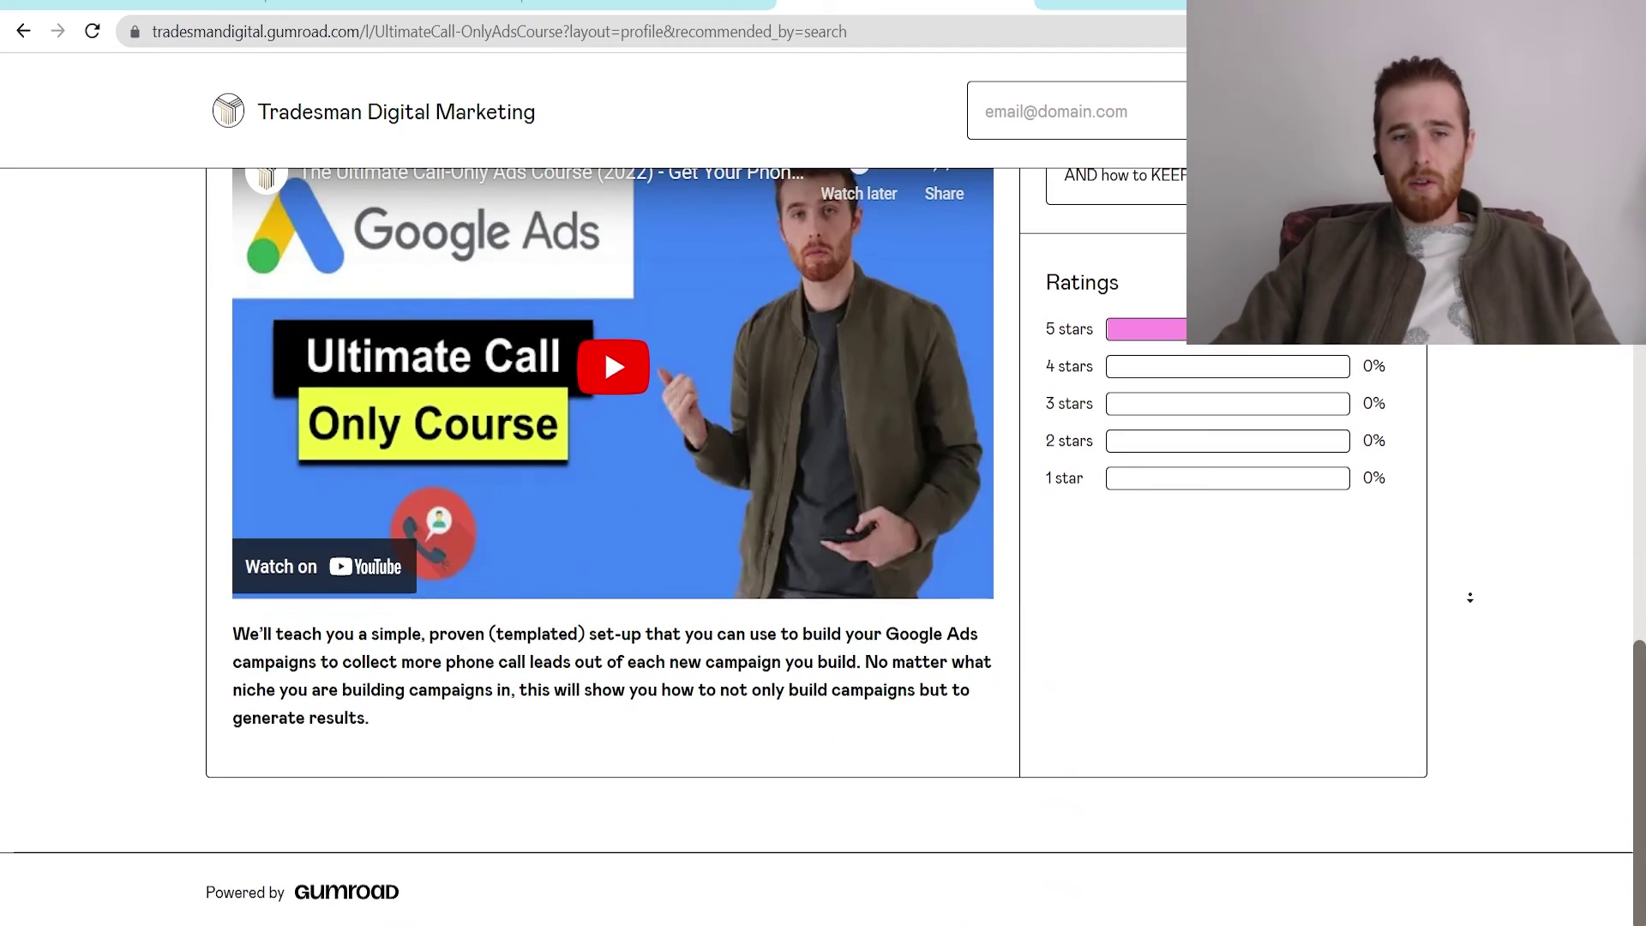
pyautogui.scroll(3, 1471, 596)
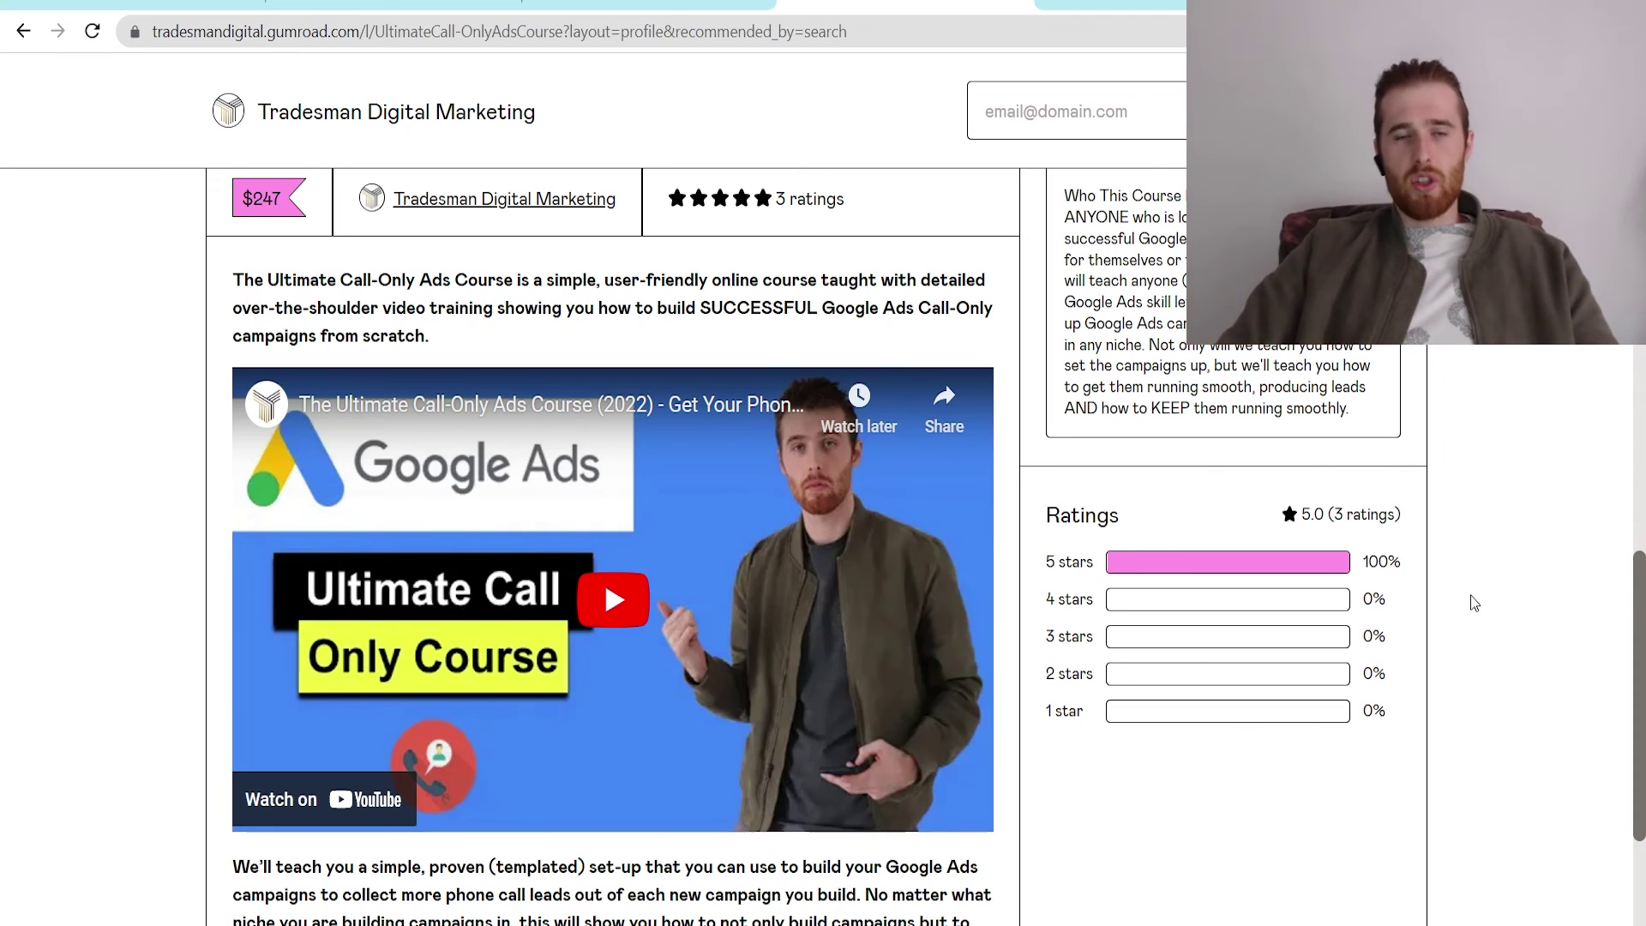
pyautogui.scroll(2, 1471, 603)
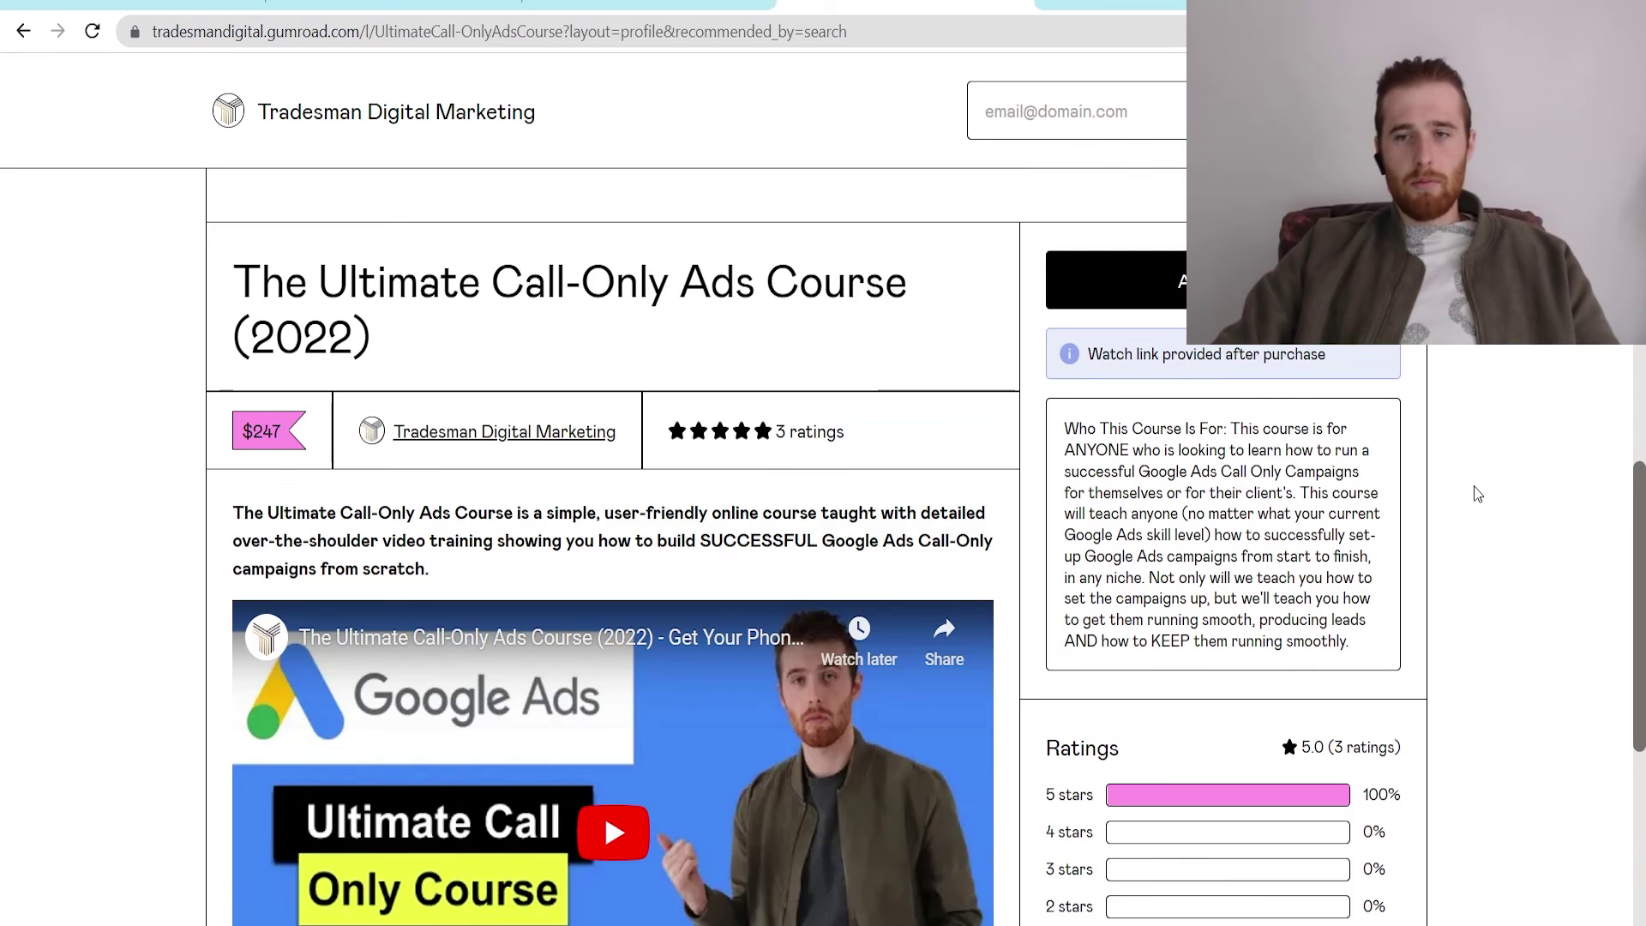
pyautogui.hotkey('ctrl', '1')
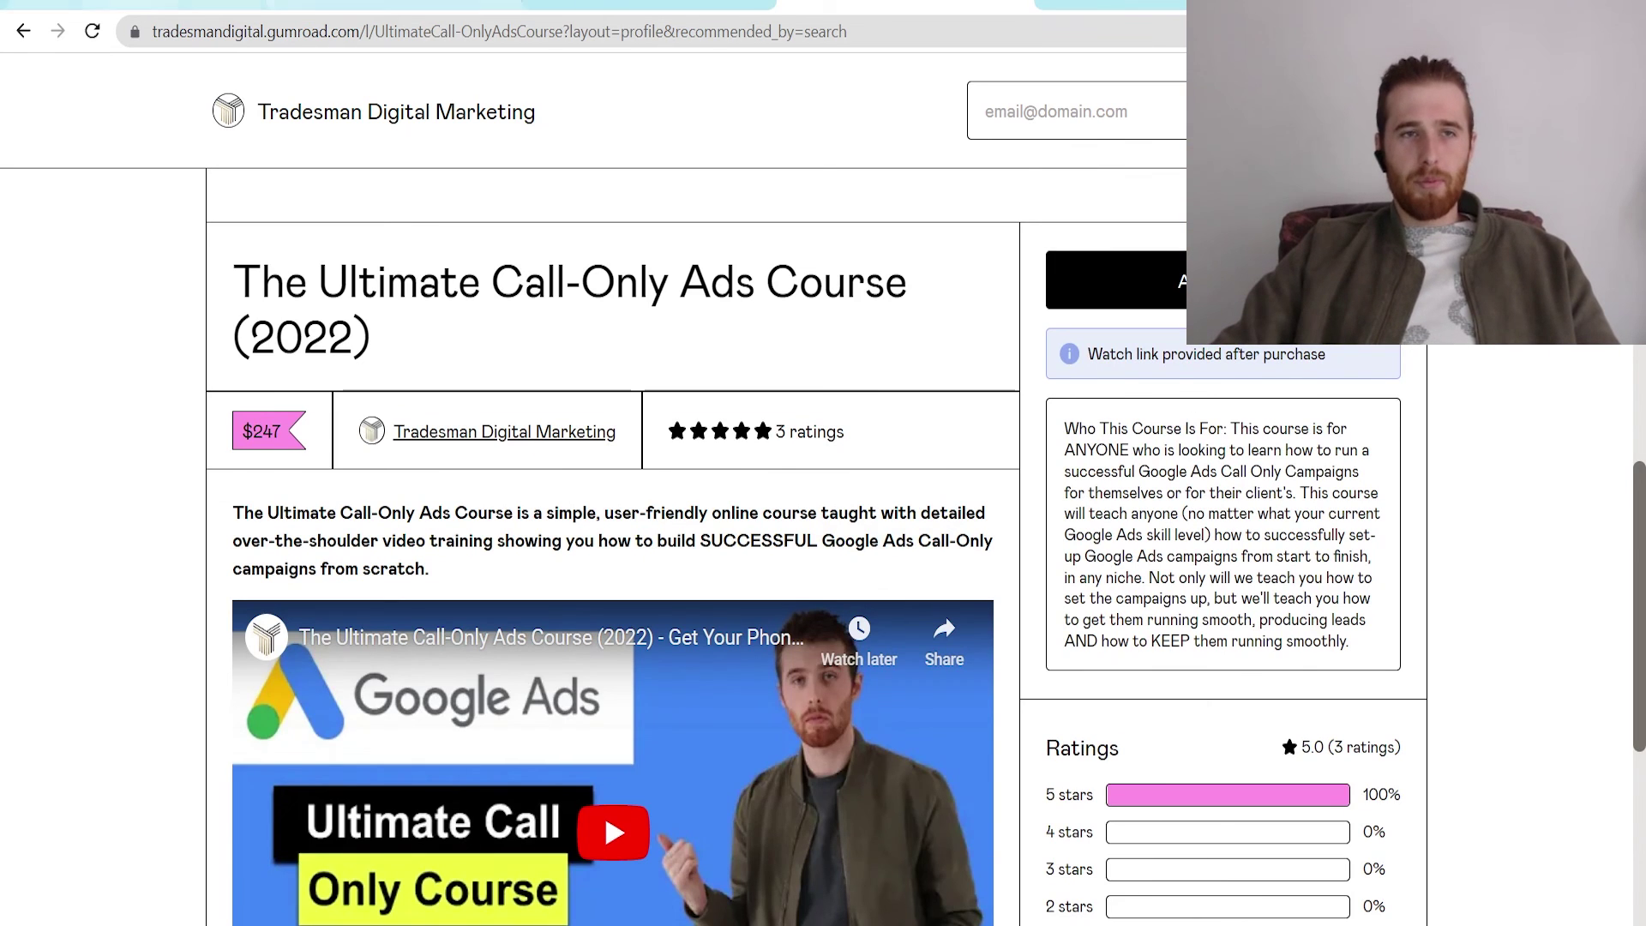
pyautogui.hotkey('ctrl', '2')
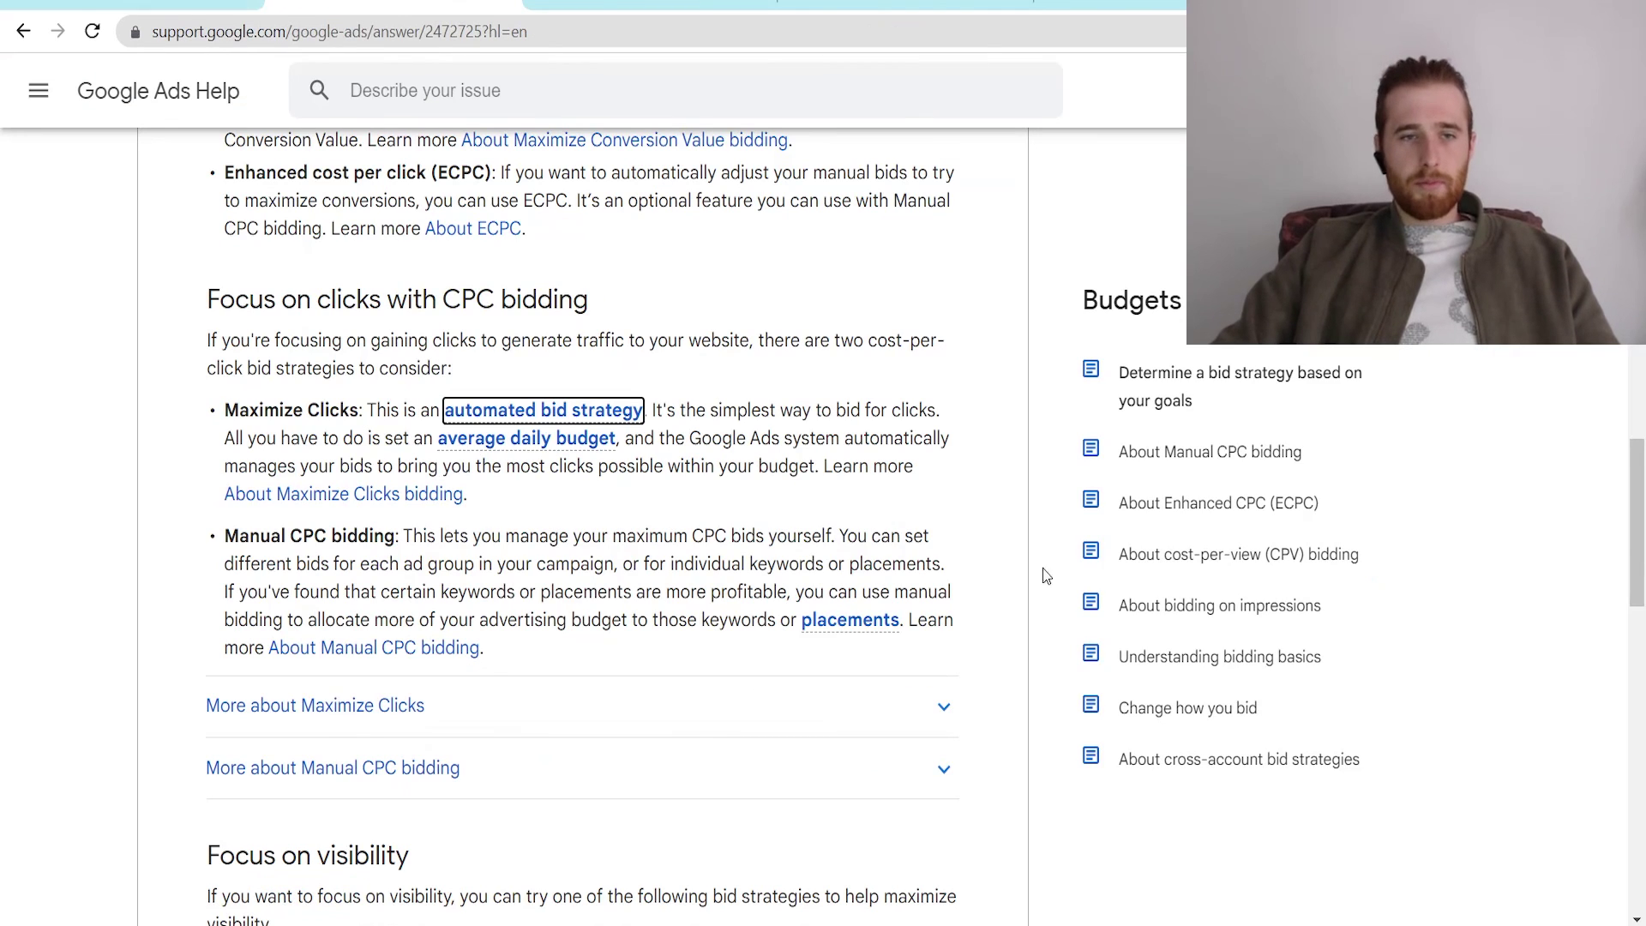